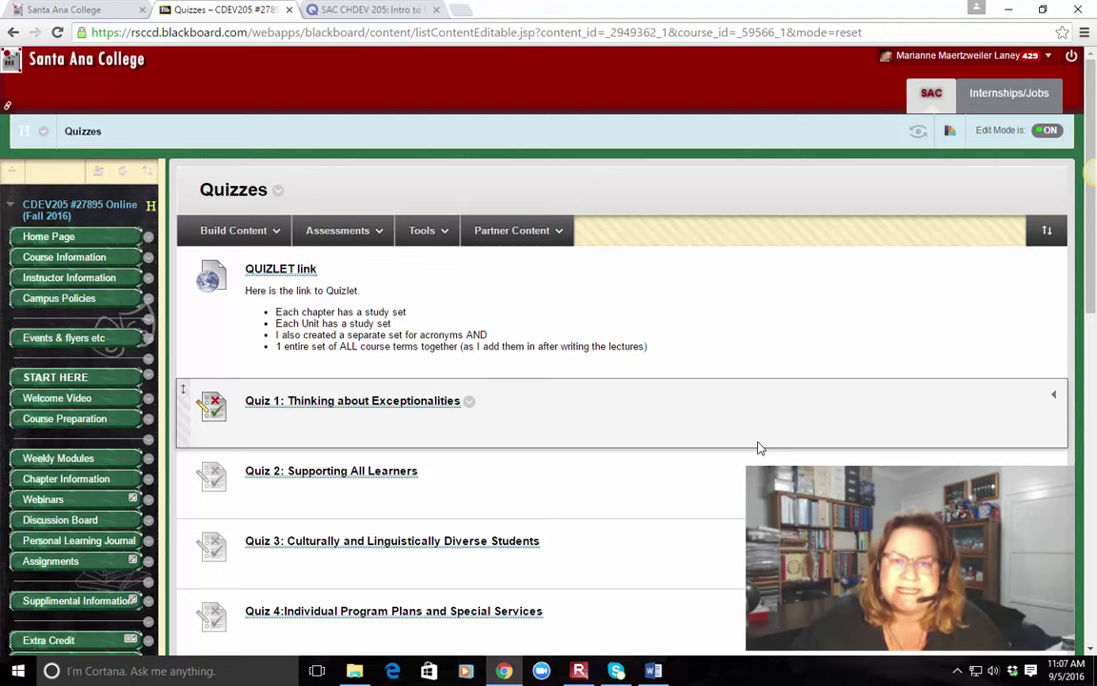
# - Open the course's Quizzes page and follow its QUIZLET link
pyautogui.scroll(-3, 140, 458)
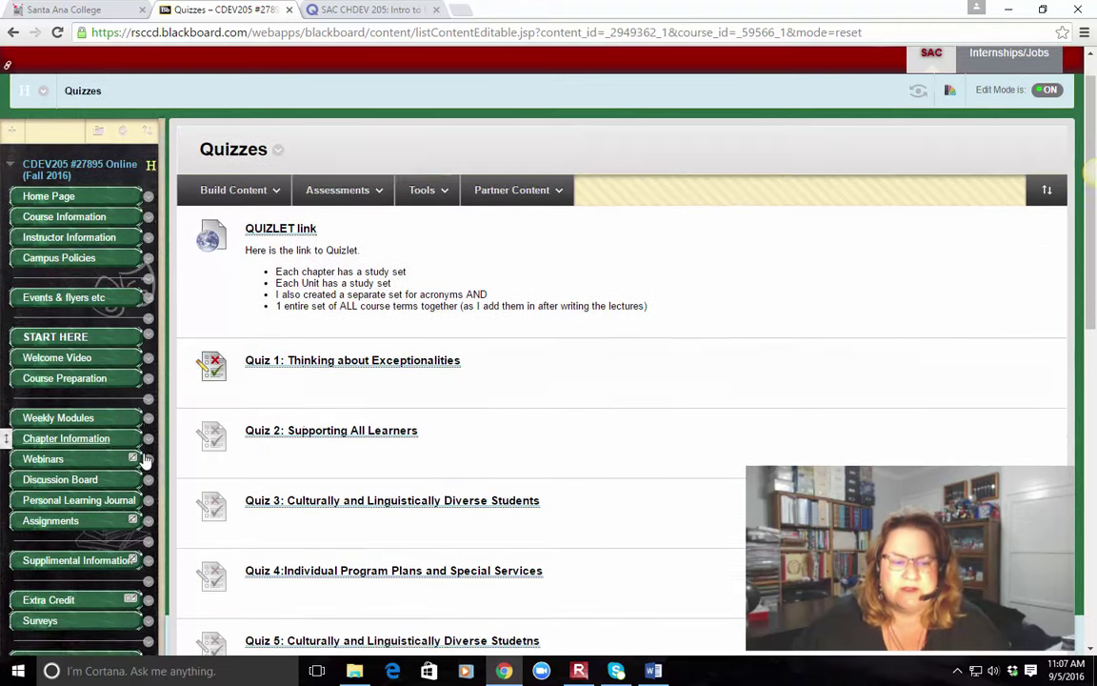
pyautogui.click(52, 550)
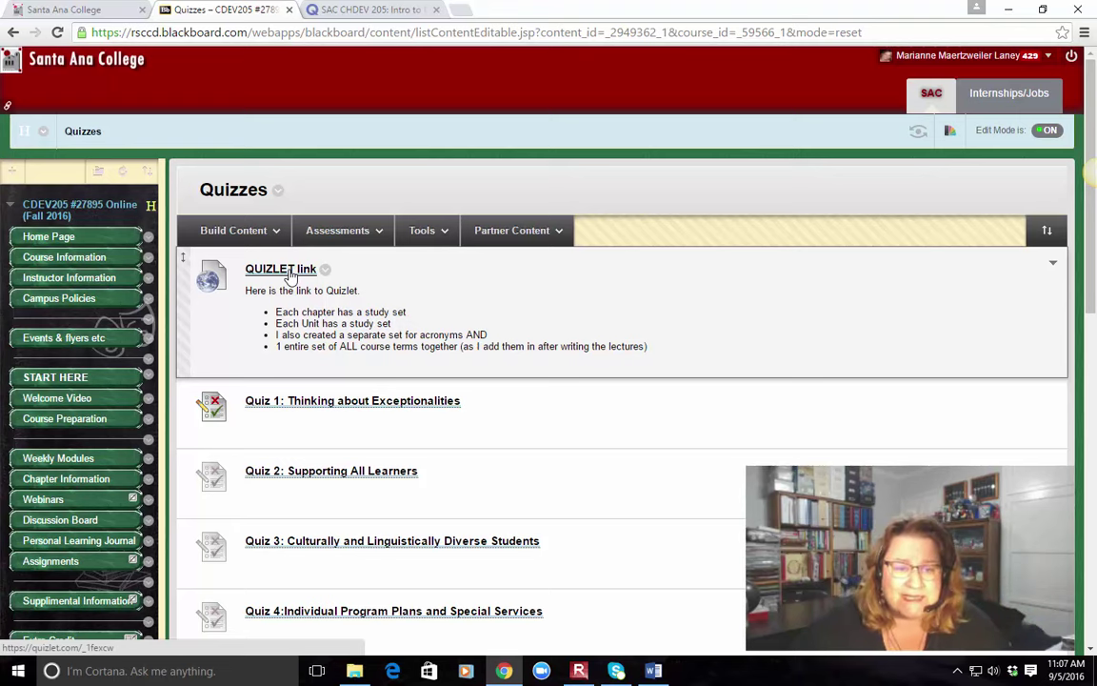
pyautogui.click(292, 272)
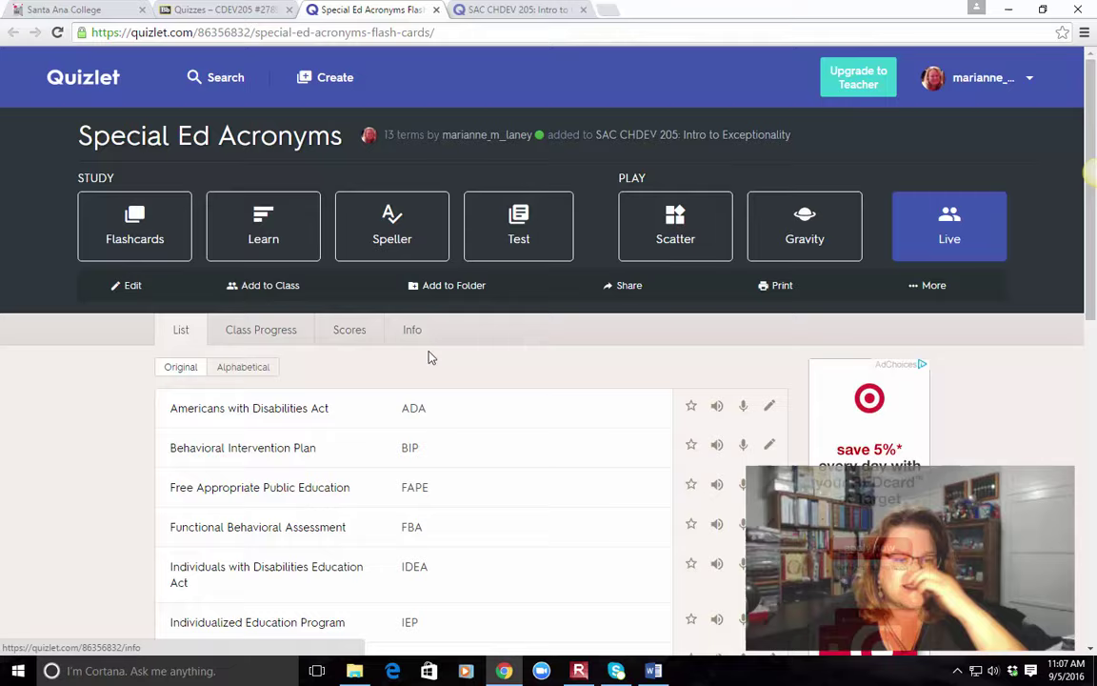
# - Go from the Special Ed Acronyms set to the SAC CHDEV 205: Intro to Exceptionality class and open its Chapter 1 set
pyautogui.scroll(-4, 429, 357)
pyautogui.scroll(4, 450, 362)
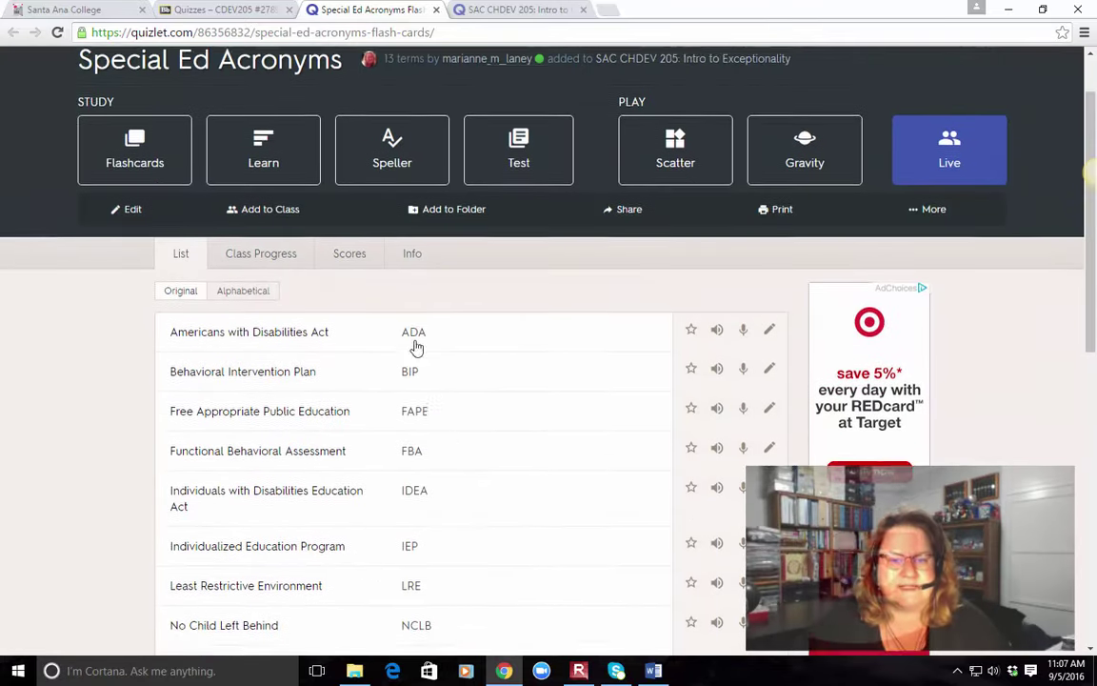
pyautogui.scroll(-4, 424, 387)
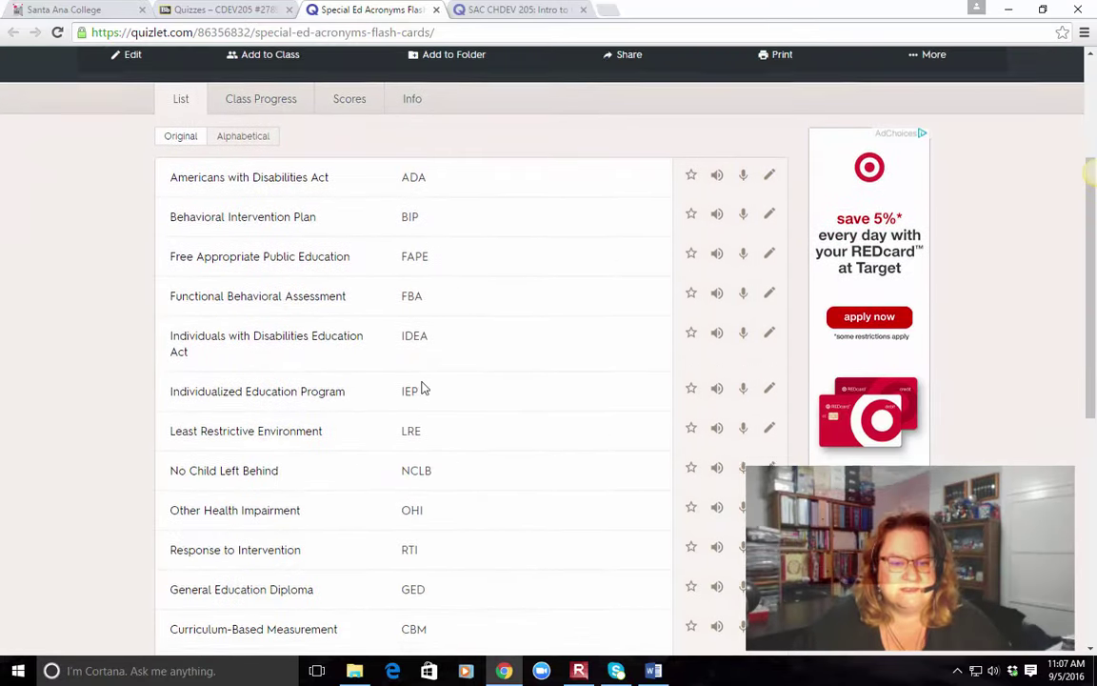
pyautogui.scroll(2, 461, 356)
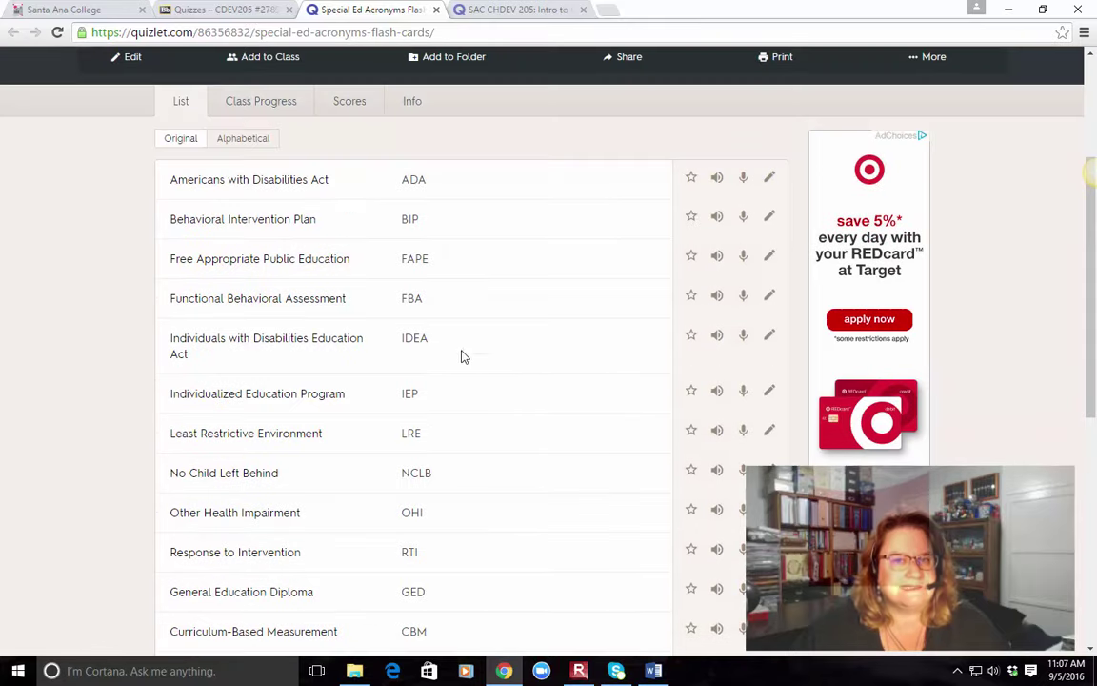
pyautogui.scroll(2, 469, 365)
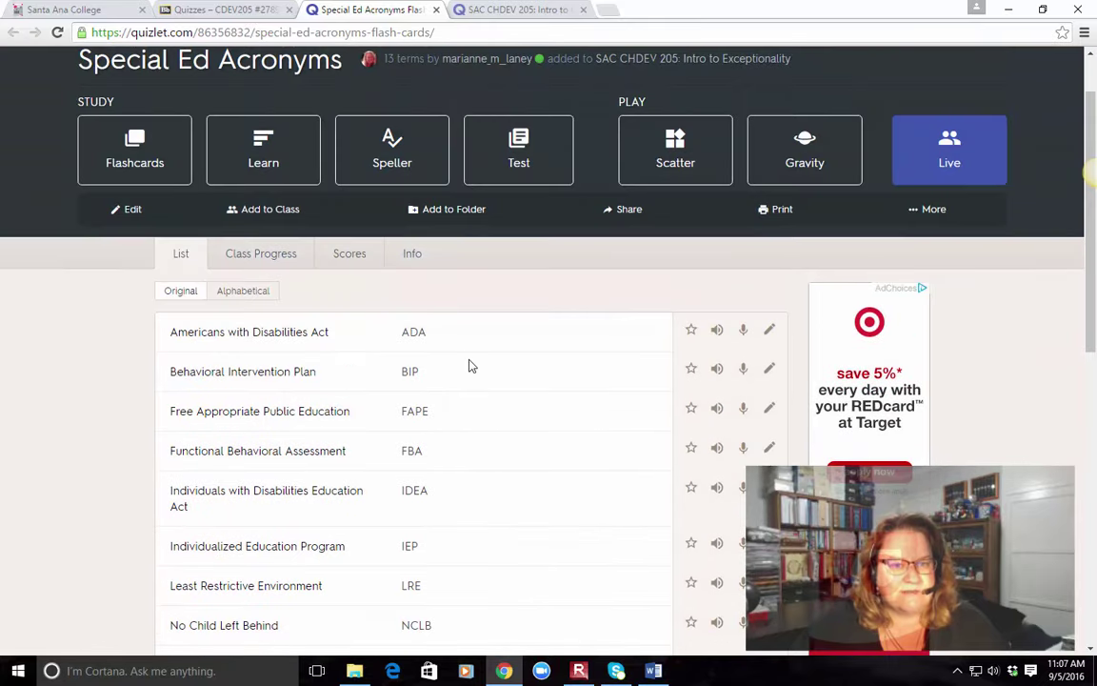
pyautogui.scroll(1, 448, 365)
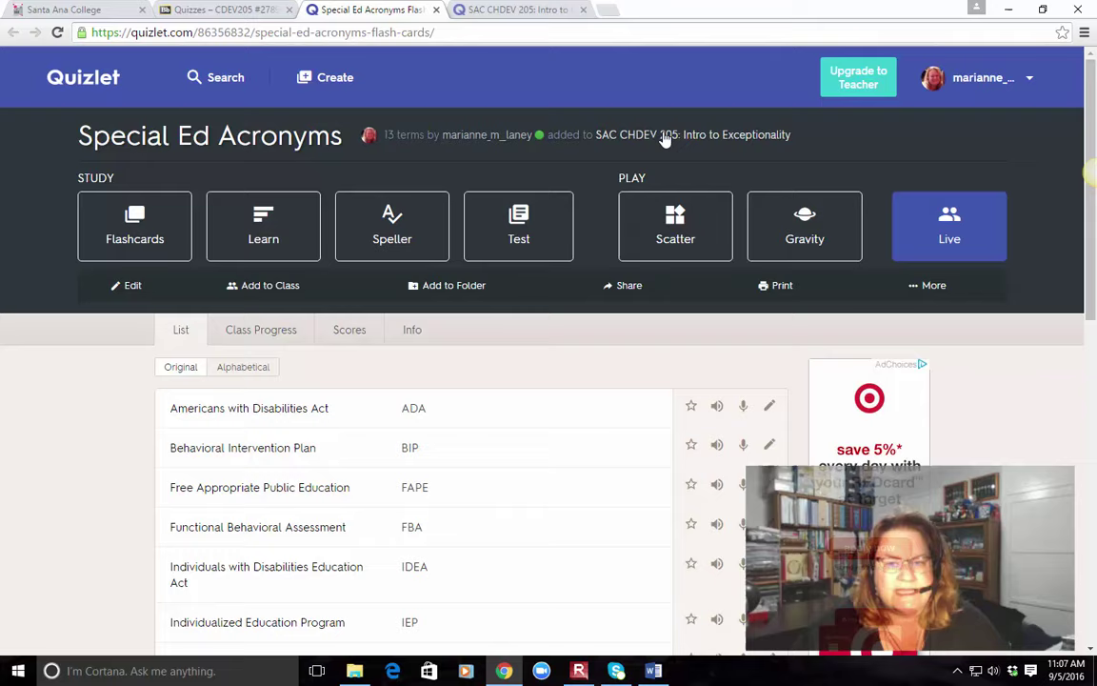
pyautogui.click(665, 137)
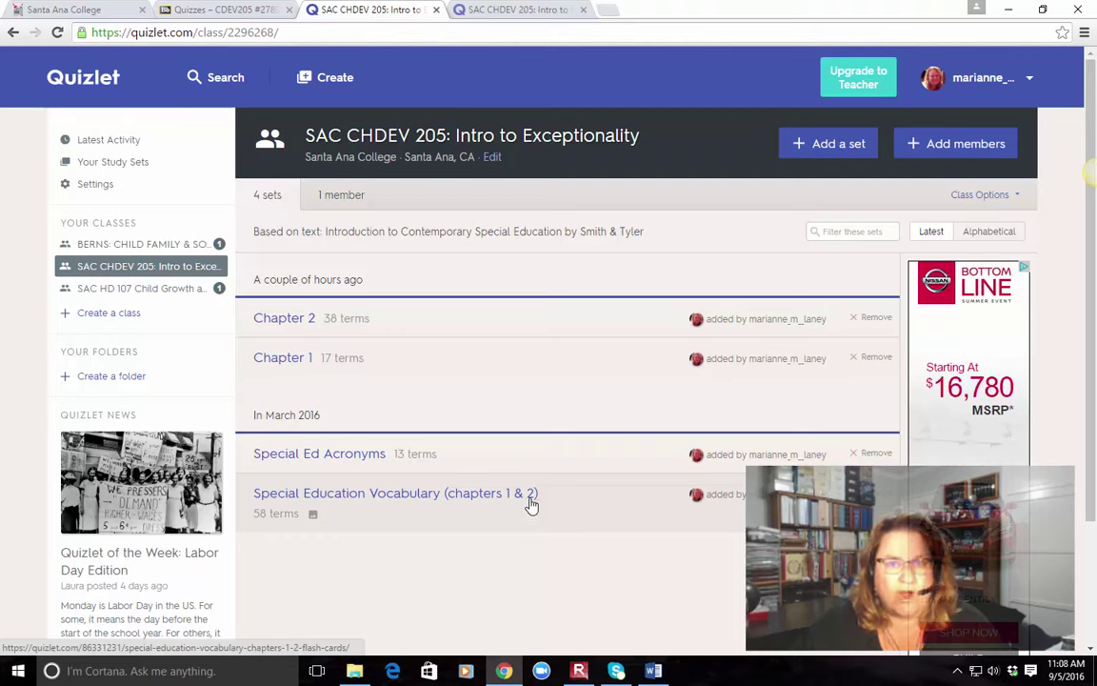
pyautogui.click(269, 363)
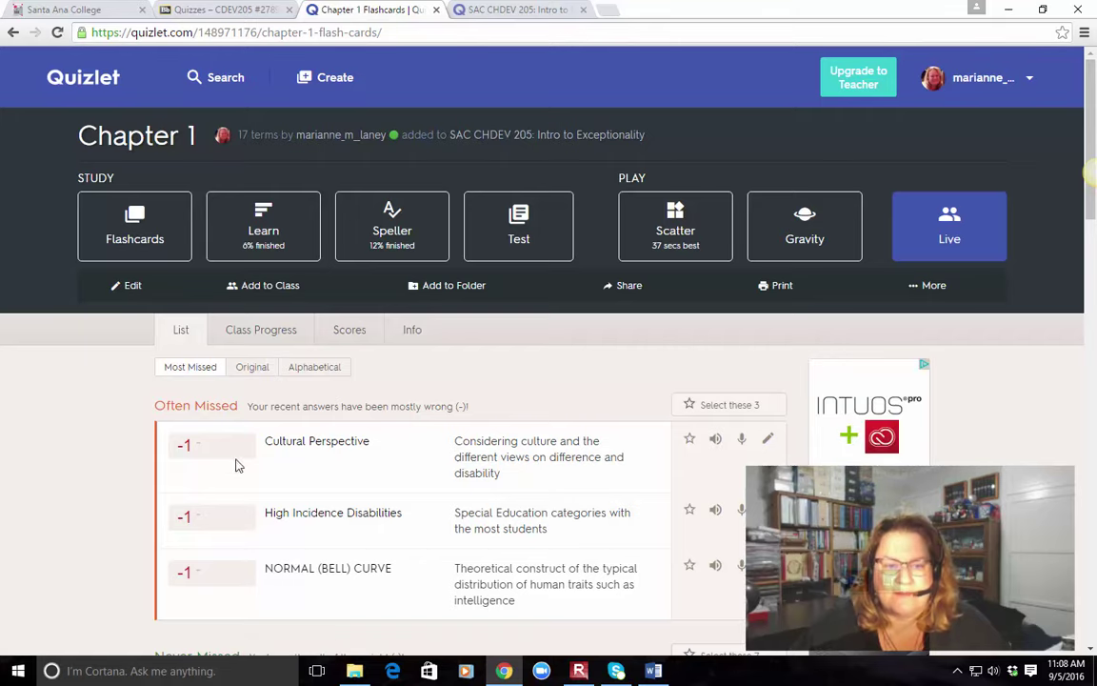
# - Start the flashcards for the Chapter 1 set and flip the first card from its definition to its term
pyautogui.scroll(-2, 238, 465)
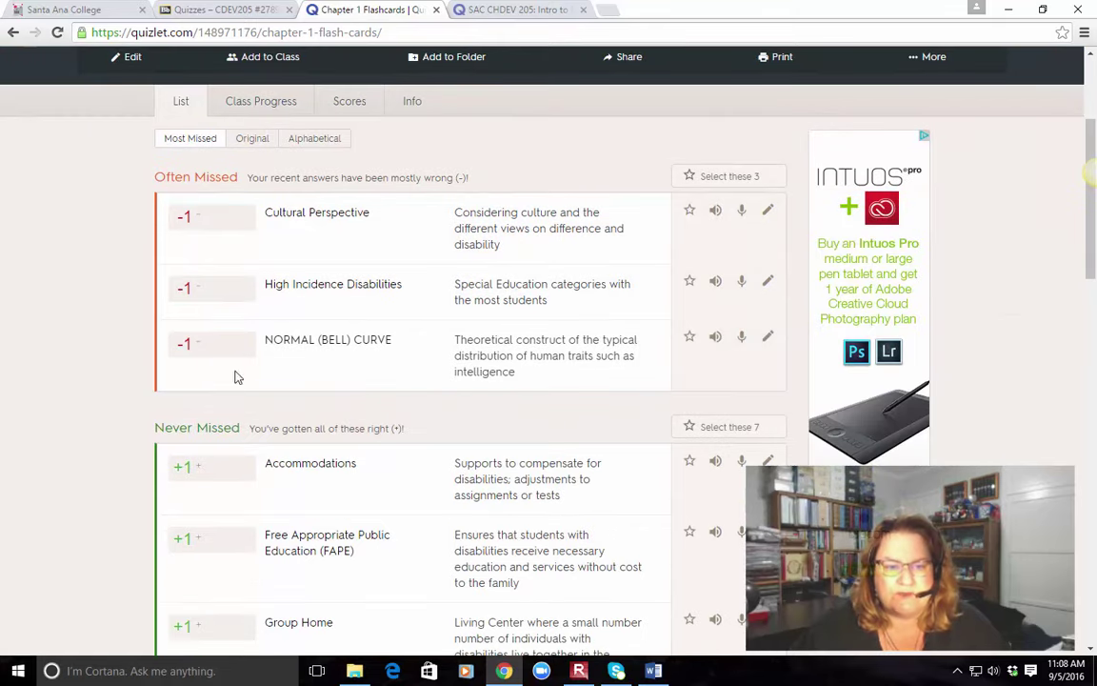
pyautogui.scroll(-2, 205, 505)
pyautogui.scroll(3, 205, 486)
pyautogui.scroll(1, 206, 481)
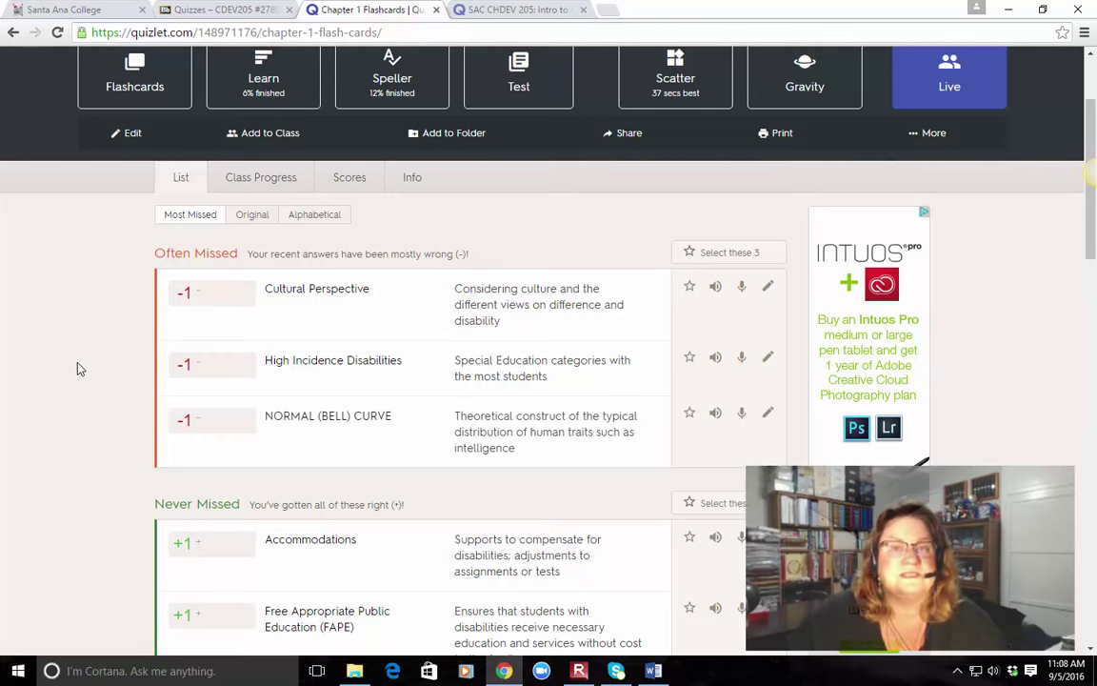
pyautogui.scroll(2, 81, 364)
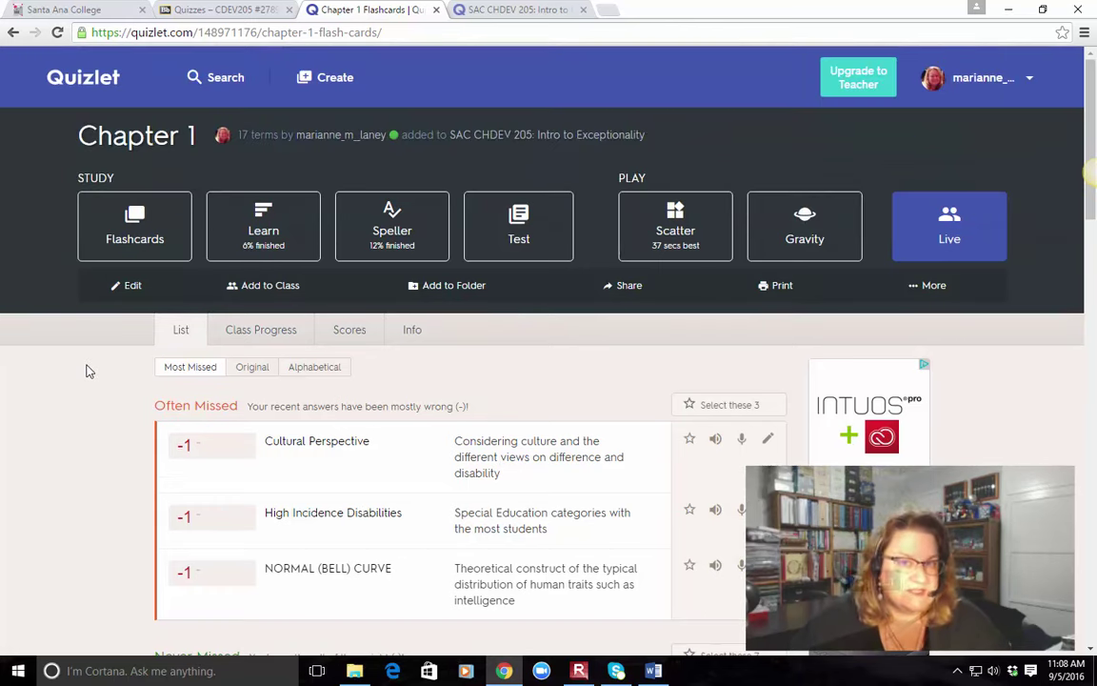
pyautogui.click(136, 215)
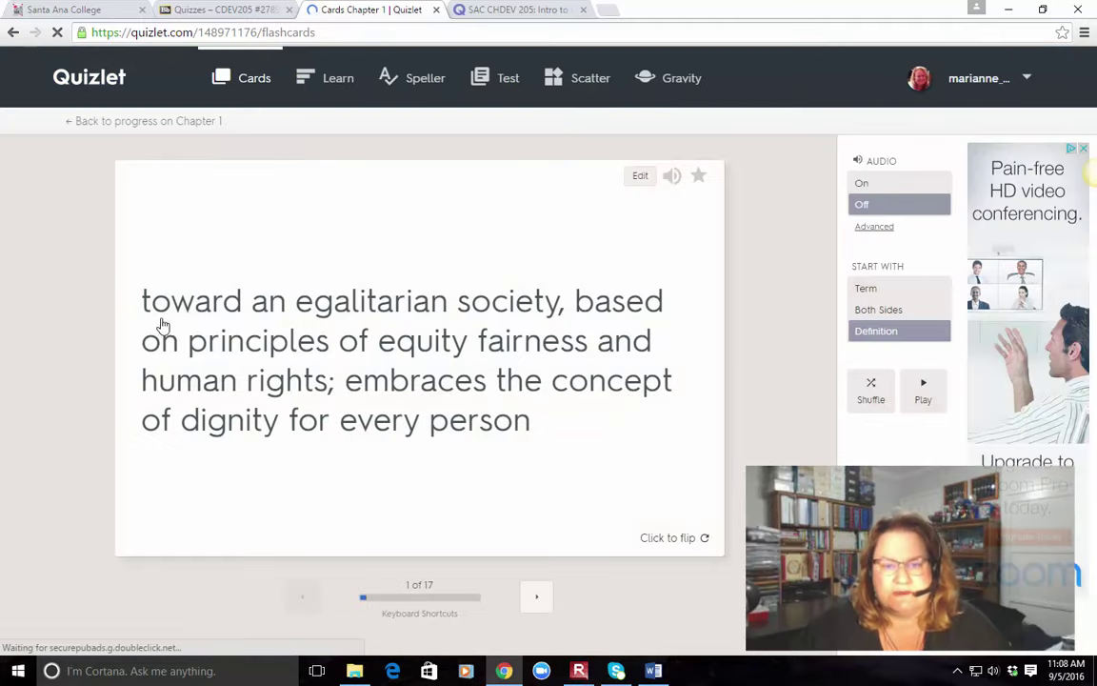
pyautogui.click(594, 461)
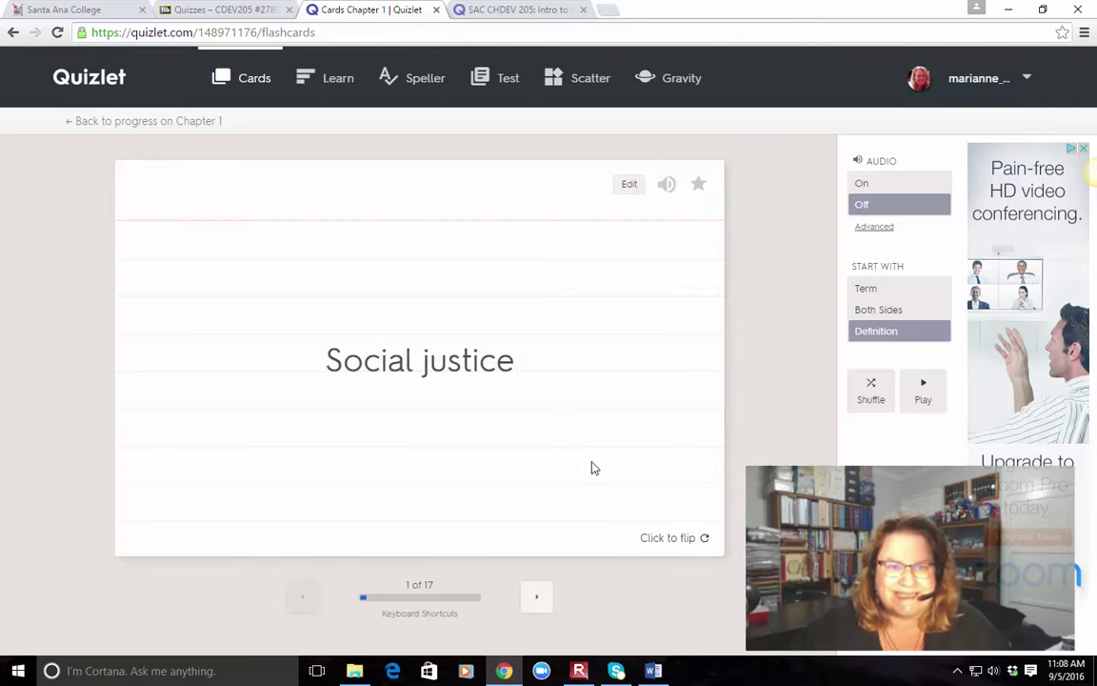
# - Start Learn mode for Chapter 1 and answer the prompt about supports to compensate for disabilities with "accommodations"
pyautogui.click(323, 79)
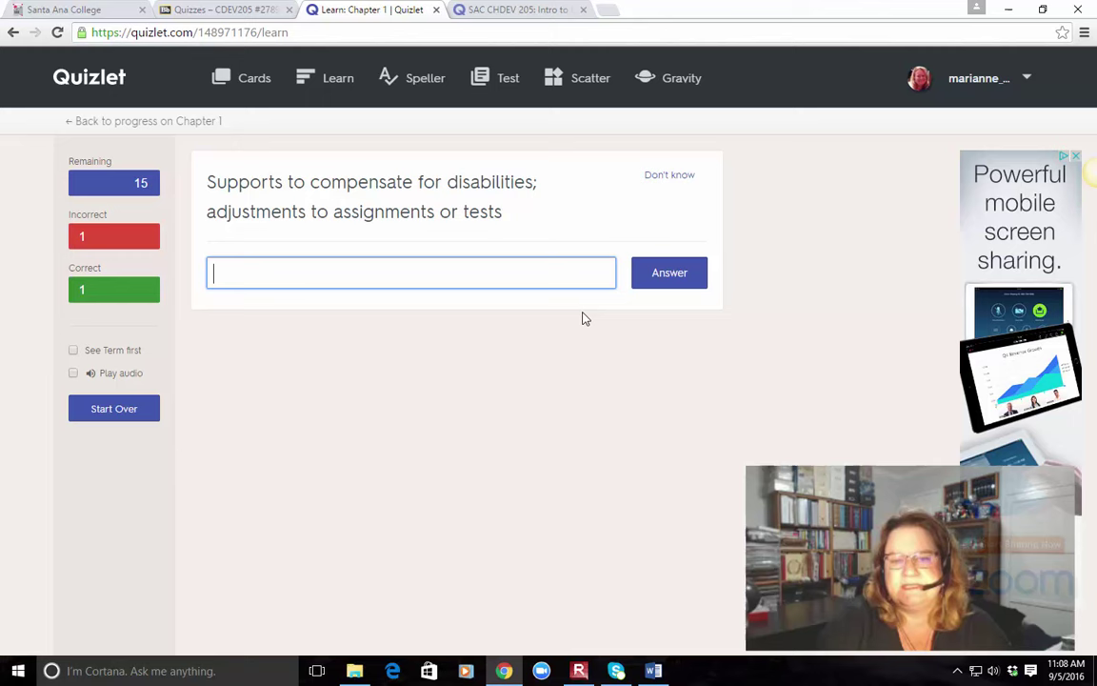
pyautogui.write('ac')
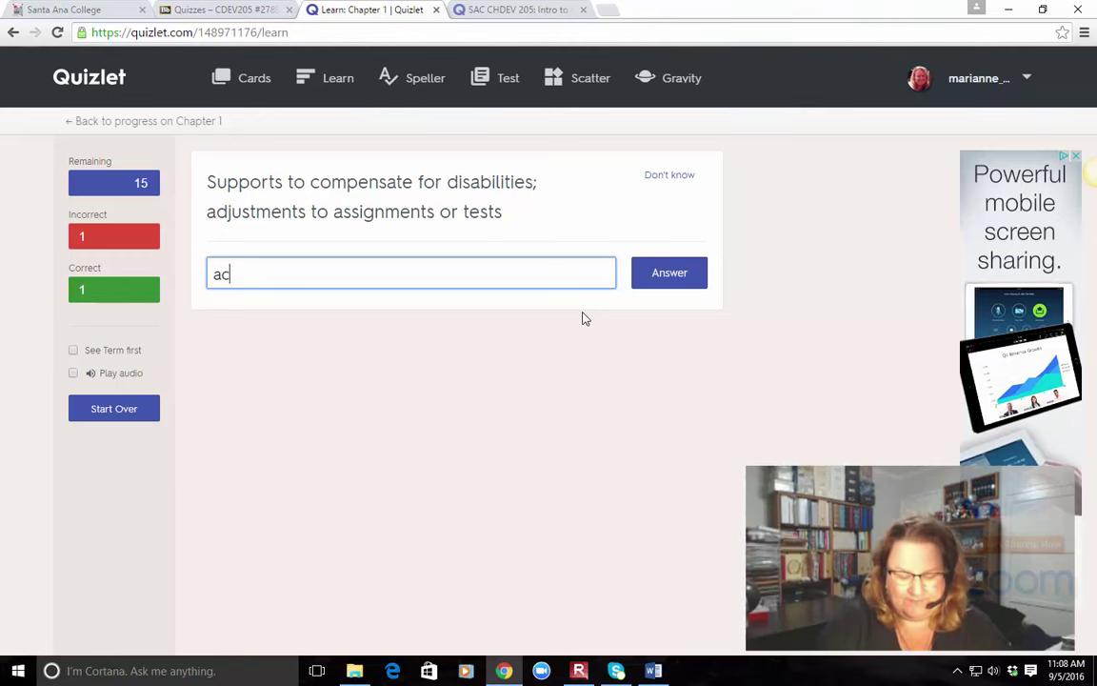
pyautogui.write('commodatio')
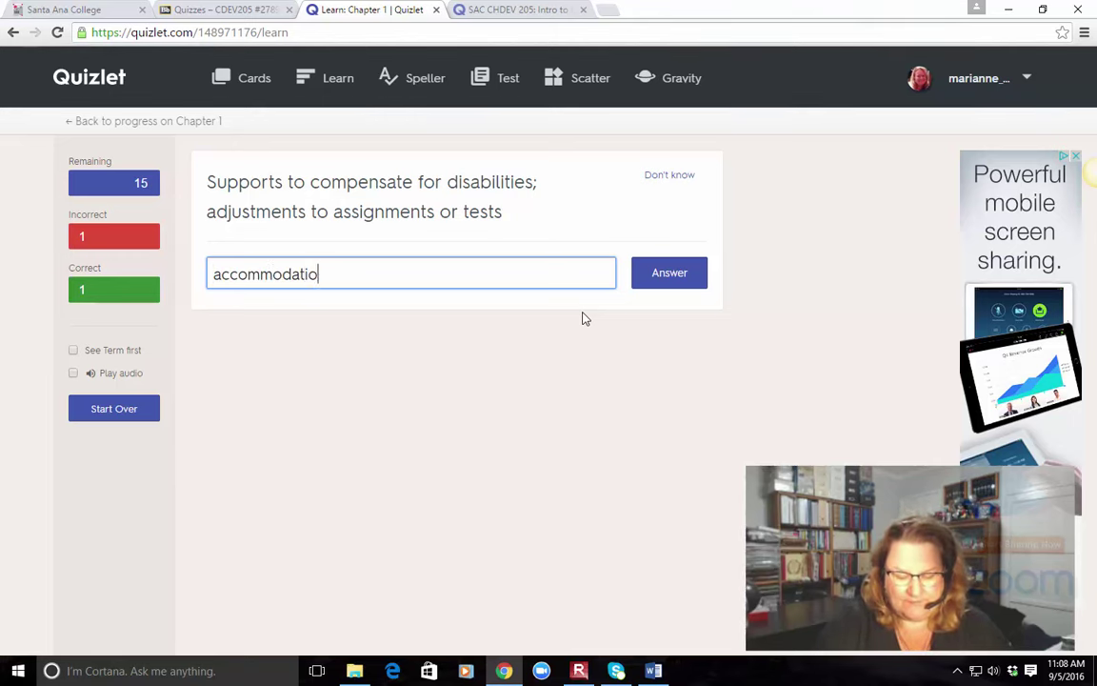
pyautogui.write('ns')
pyautogui.press('Return')
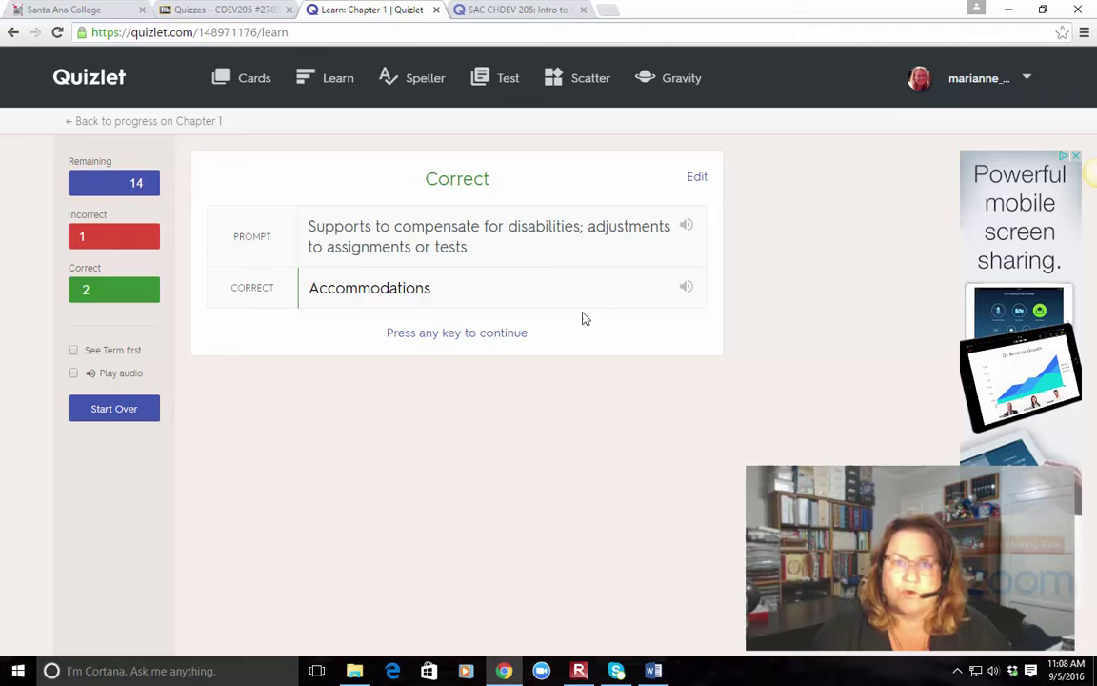
# - Continue to the next Learn prompt, about a living center in the community, and answer it with "group home"
pyautogui.press('Return')
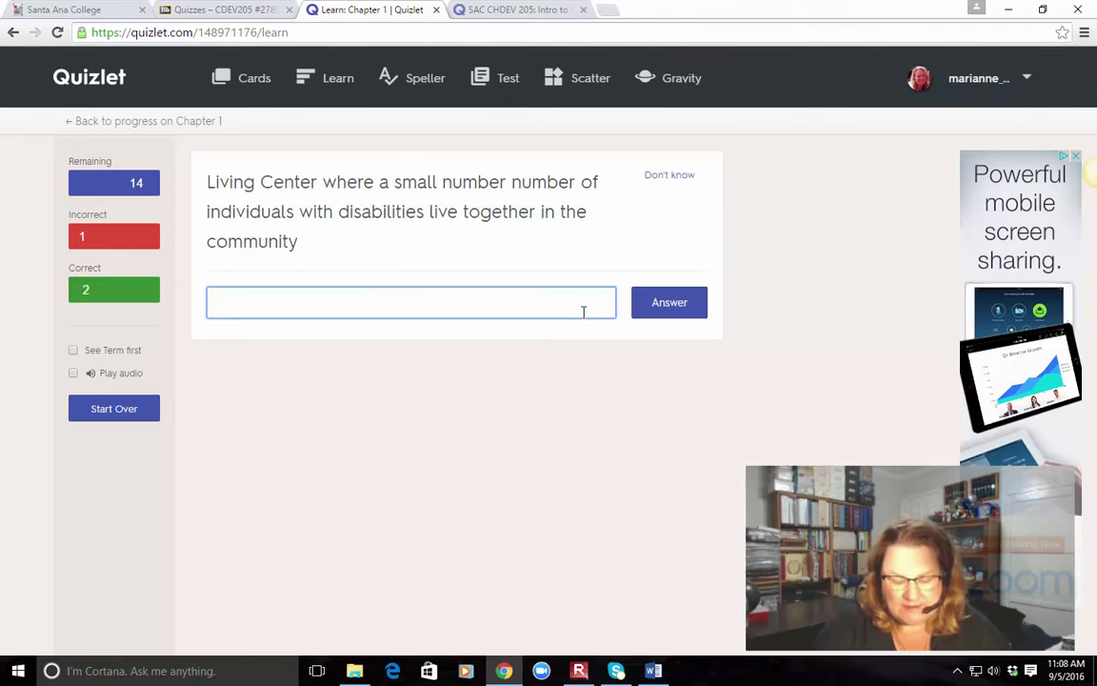
pyautogui.write('group home')
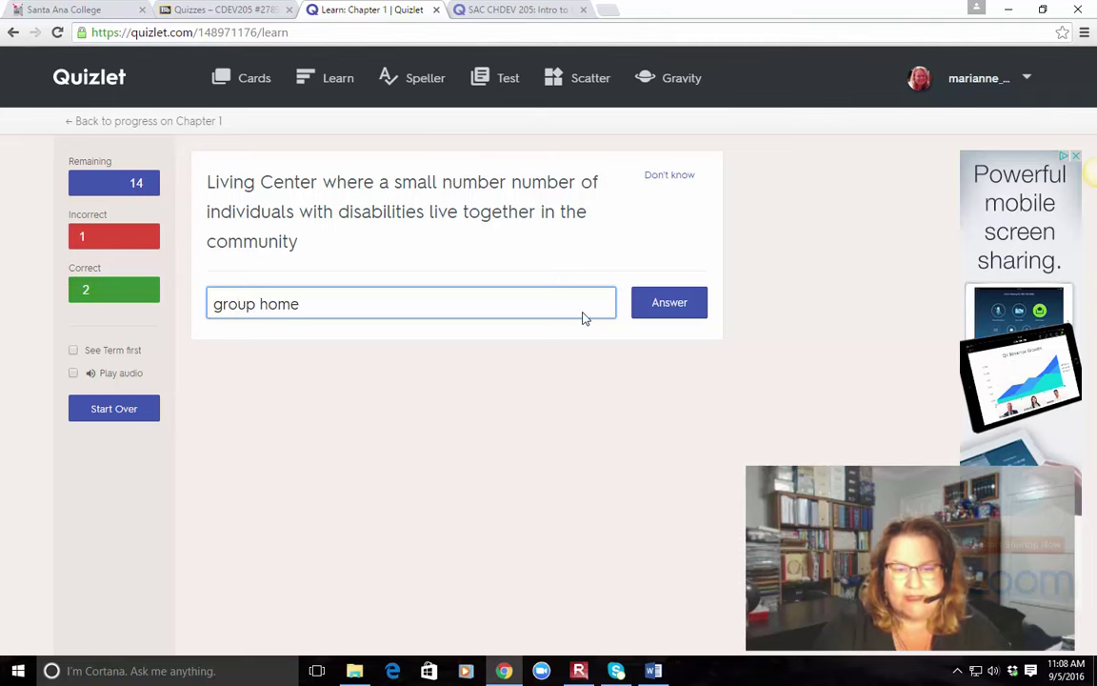
pyautogui.press('Return')
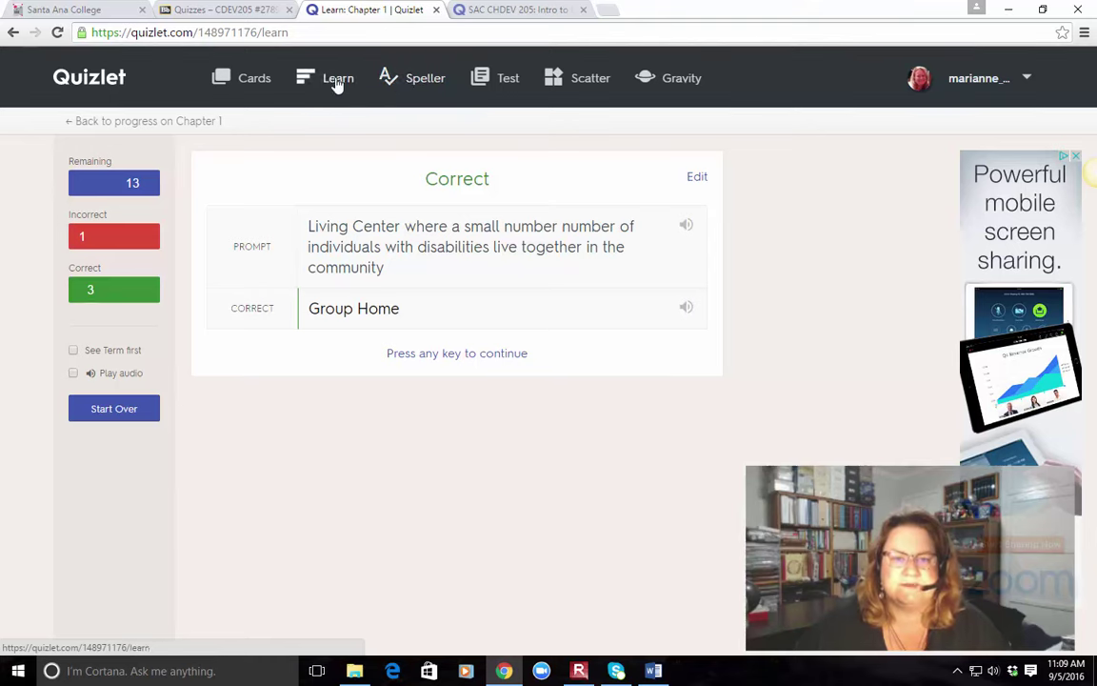
# - Start Speller mode for Chapter 1 and submit "high incidence disabilities" for the categories with the most students
pyautogui.click(411, 80)
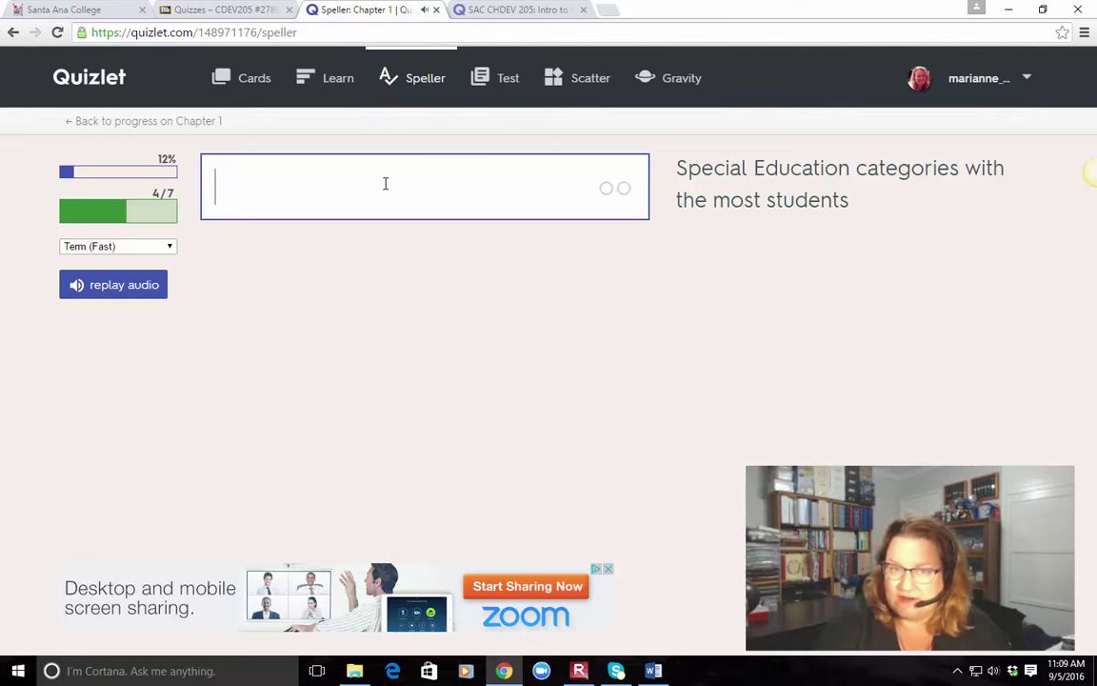
pyautogui.write('high incid')
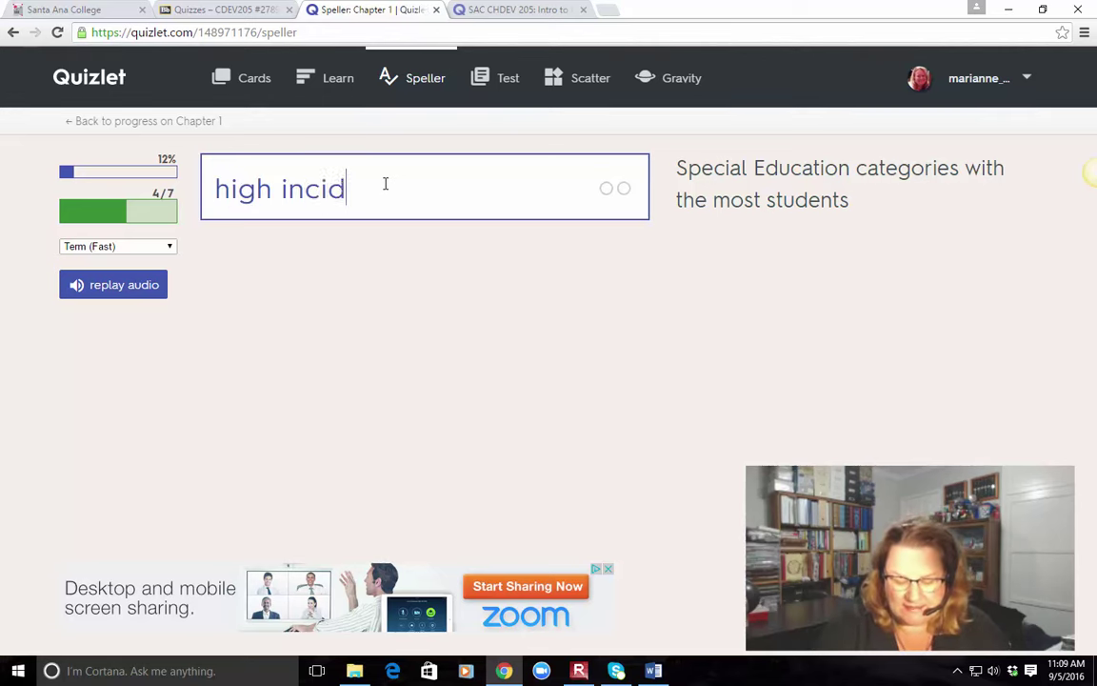
pyautogui.write('ence disabi')
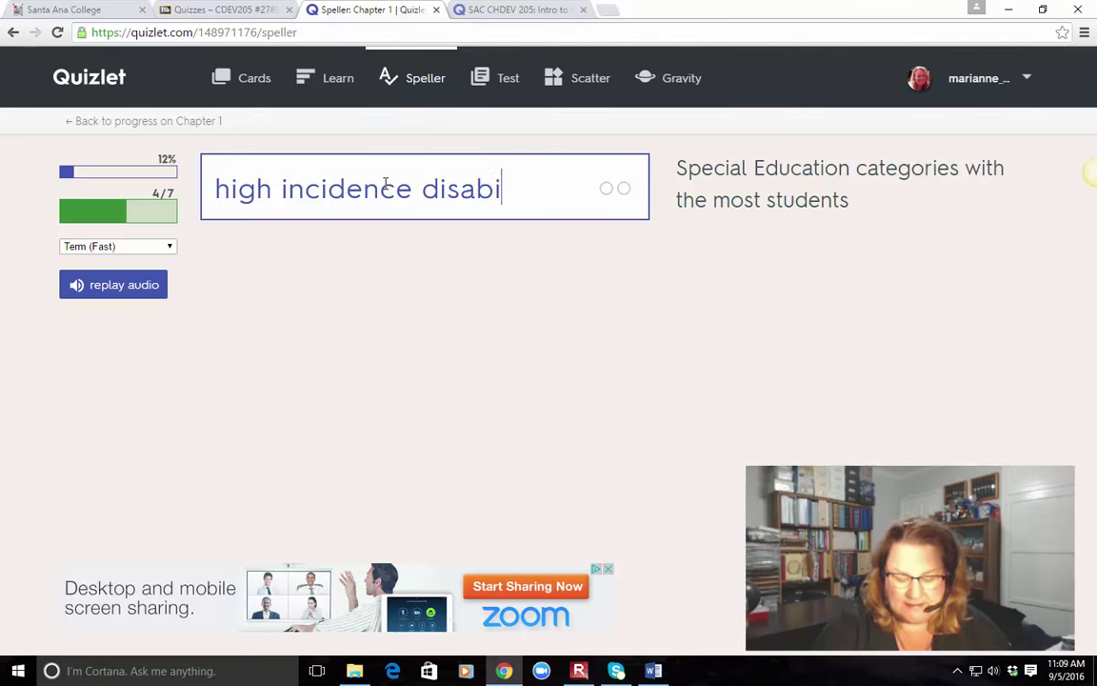
pyautogui.write('lities')
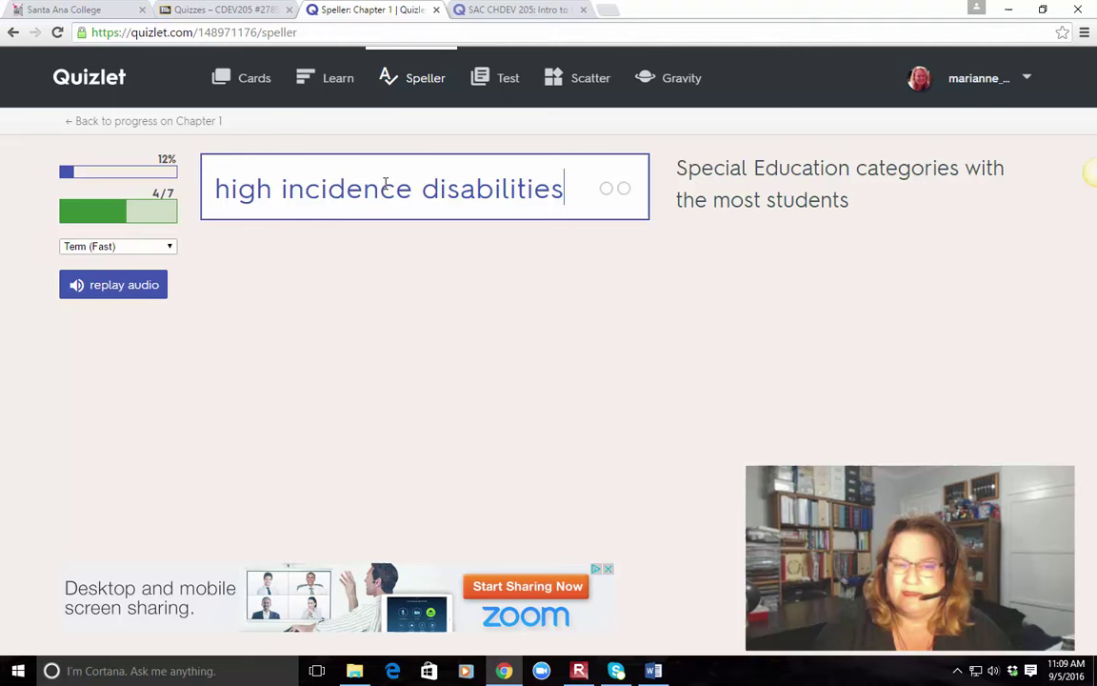
pyautogui.press('Return')
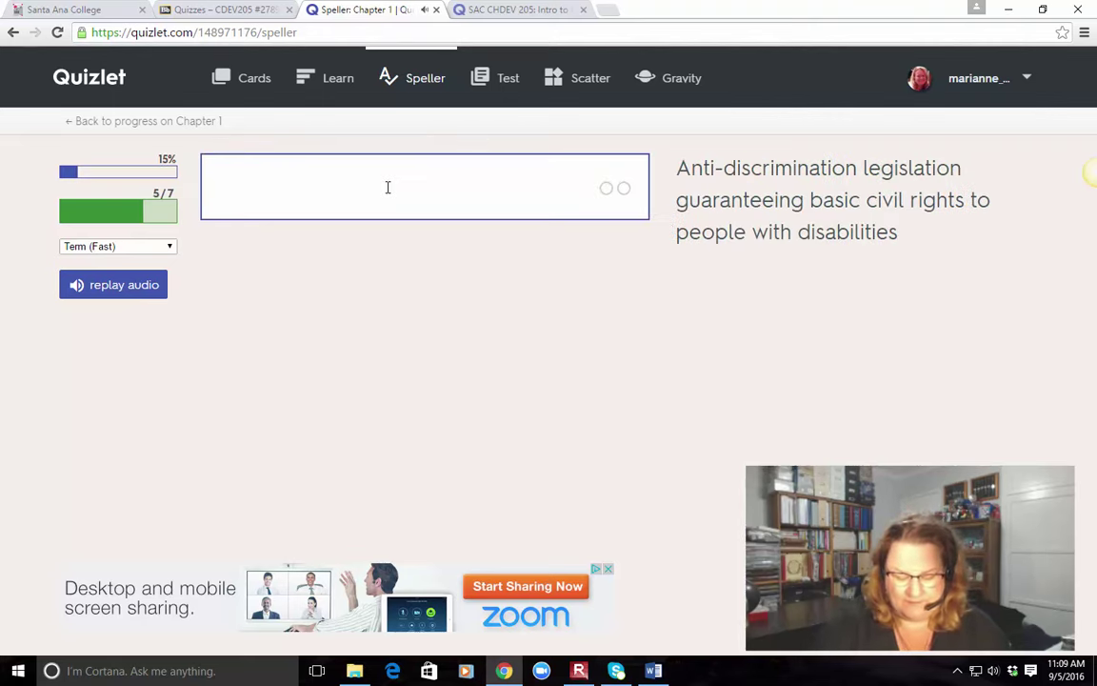
# - Submit "Americans with disabilities act" as the spelling of the anti-discrimination legislation term
pyautogui.write('Americans w')
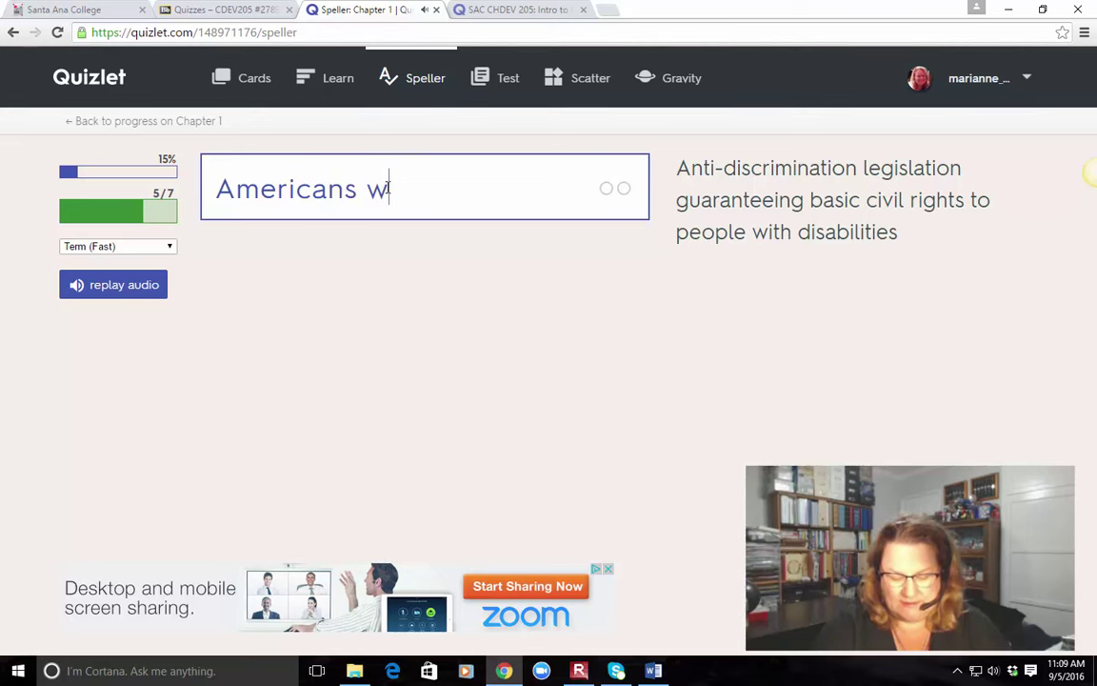
pyautogui.write('ith disabilit')
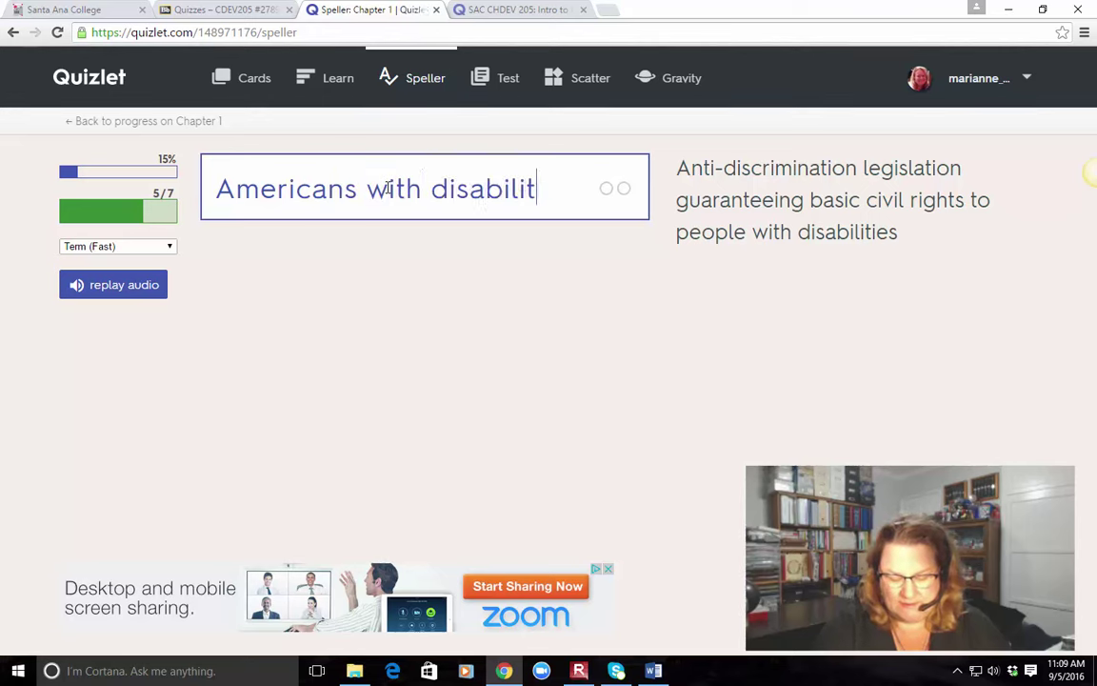
pyautogui.write('ies act')
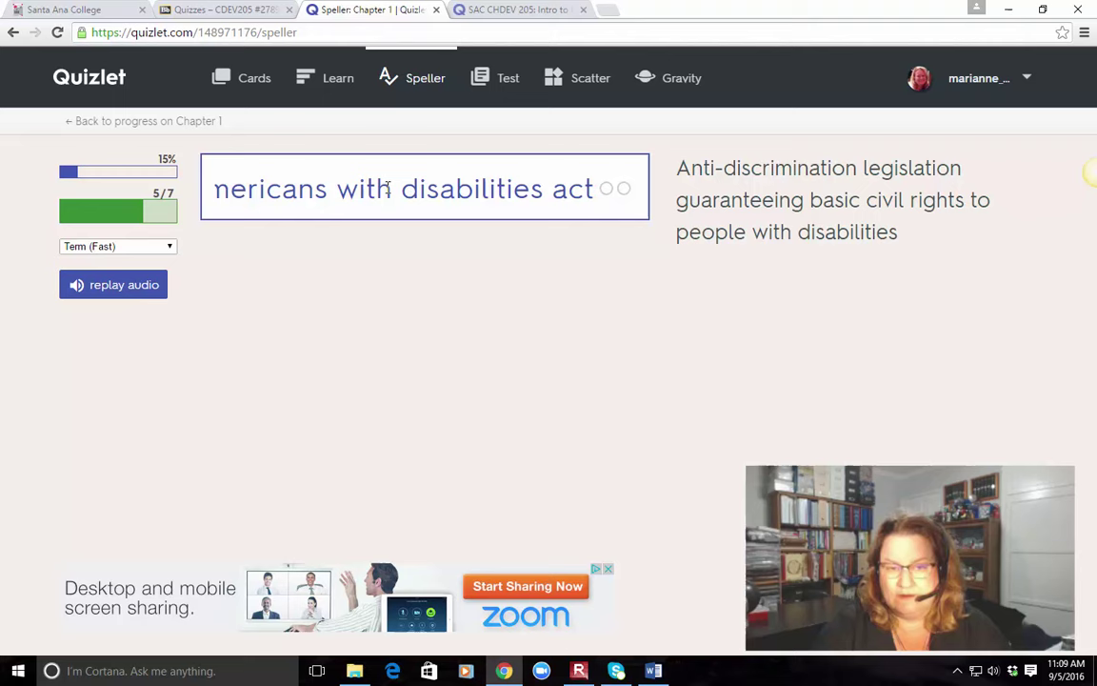
pyautogui.press('Return')
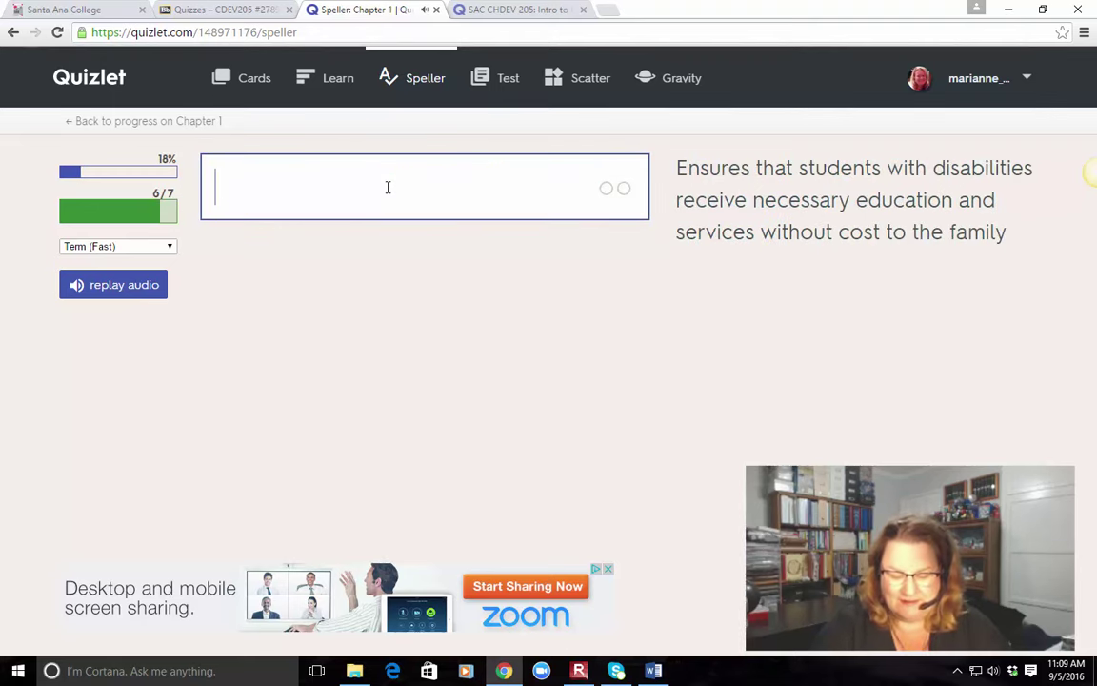
# - Enter "Free appropriate public education" for the Speller prompt about necessary education and services without cost to the family
pyautogui.write('Free app')
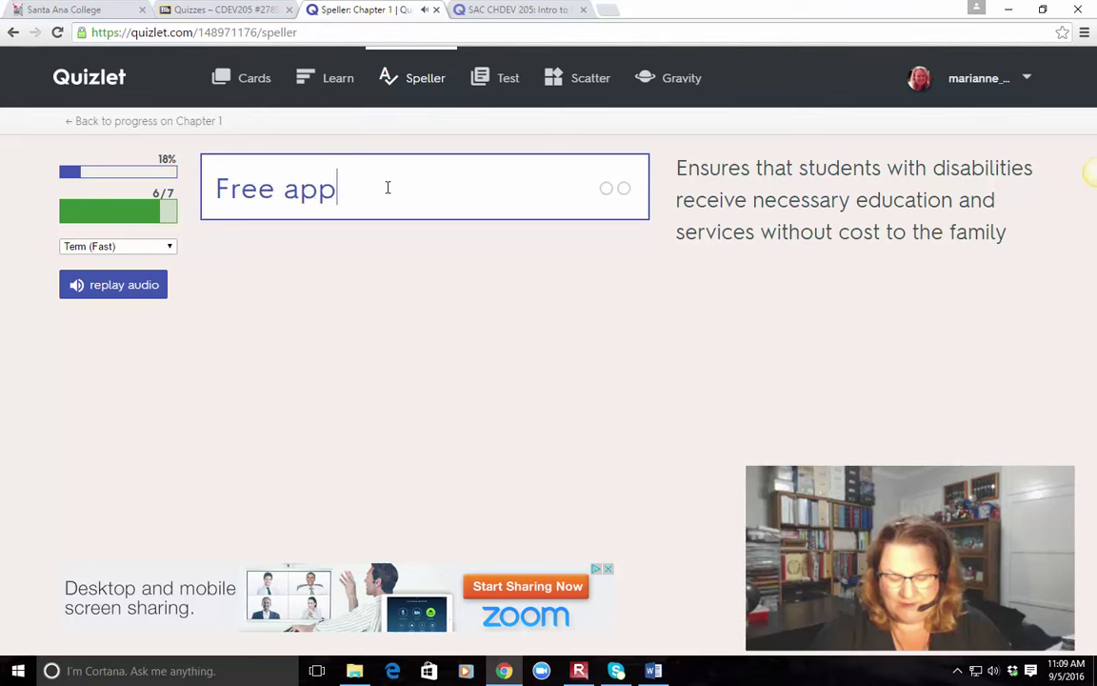
pyautogui.write('ropriate pob')
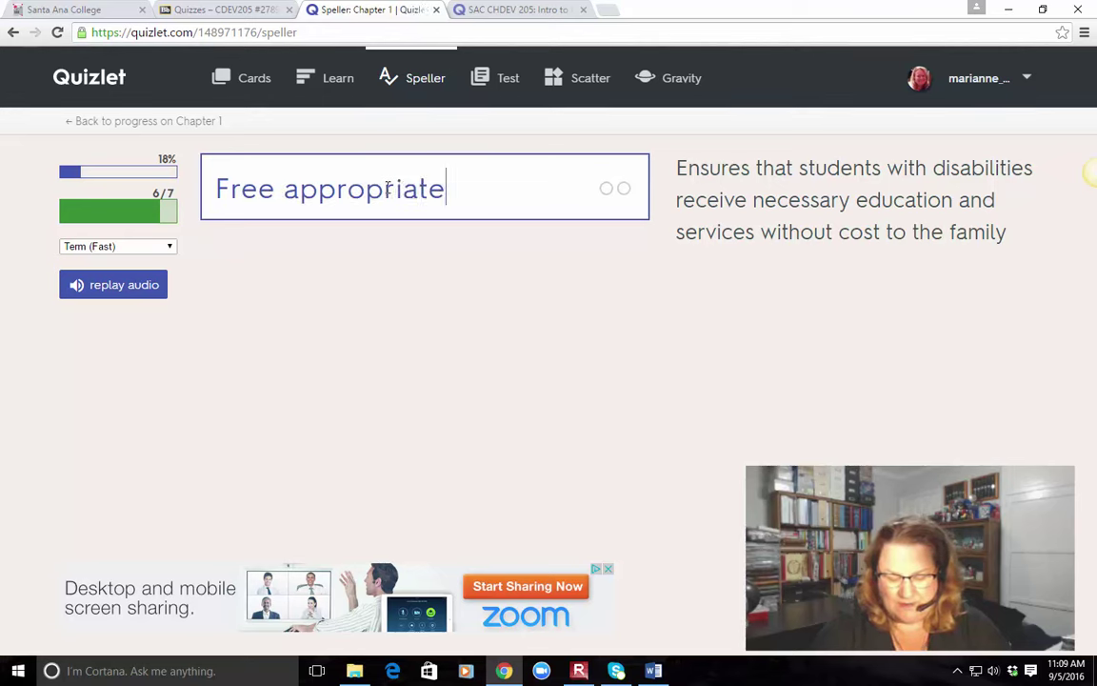
pyautogui.press('BackSpace')
pyautogui.press('BackSpace')
pyautogui.write('ublic education')
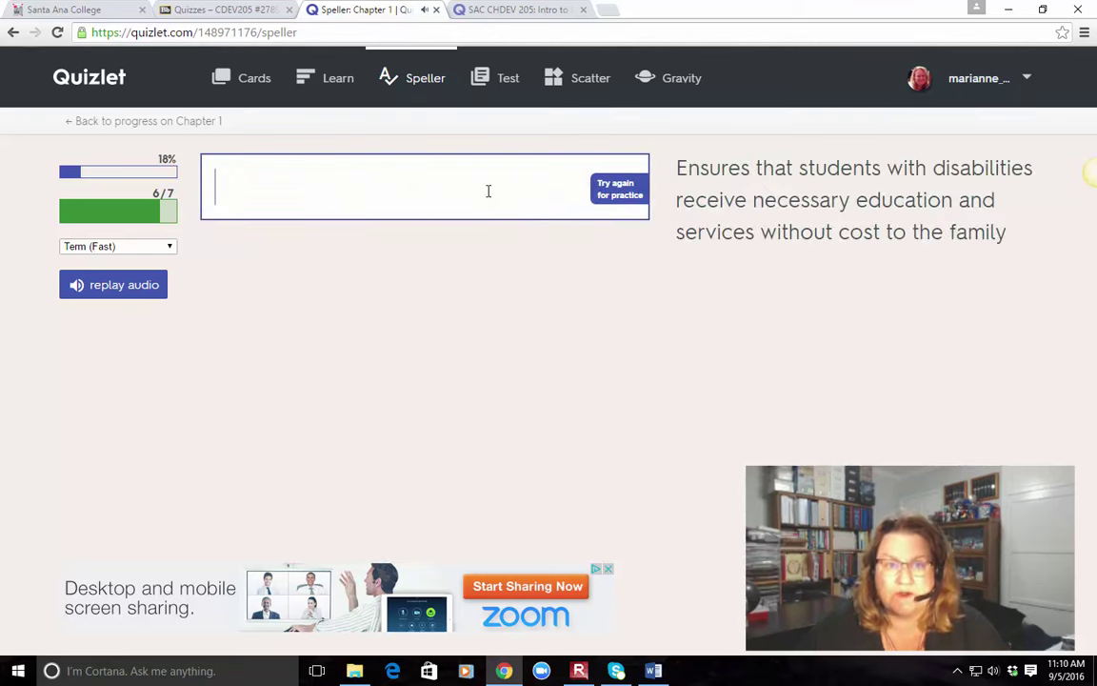
# - Open the Test study mode for the Chapter 1 set
pyautogui.click(493, 84)
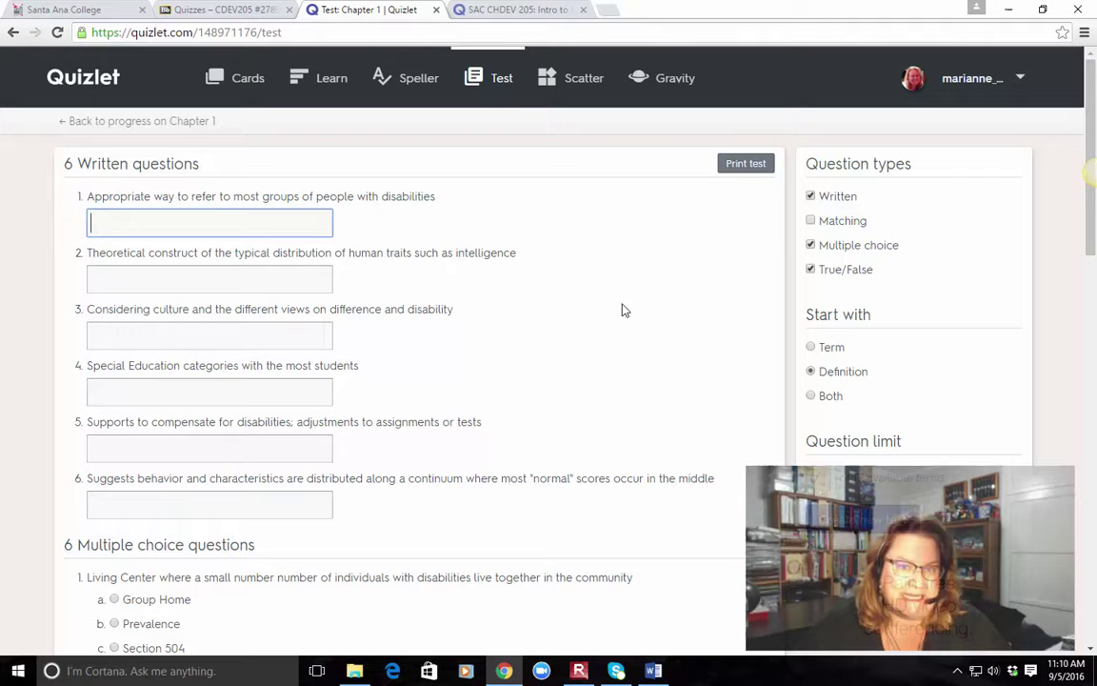
# - Look through the written, multiple choice and true/false questions of the Chapter 1 test
pyautogui.scroll(-5, 624, 311)
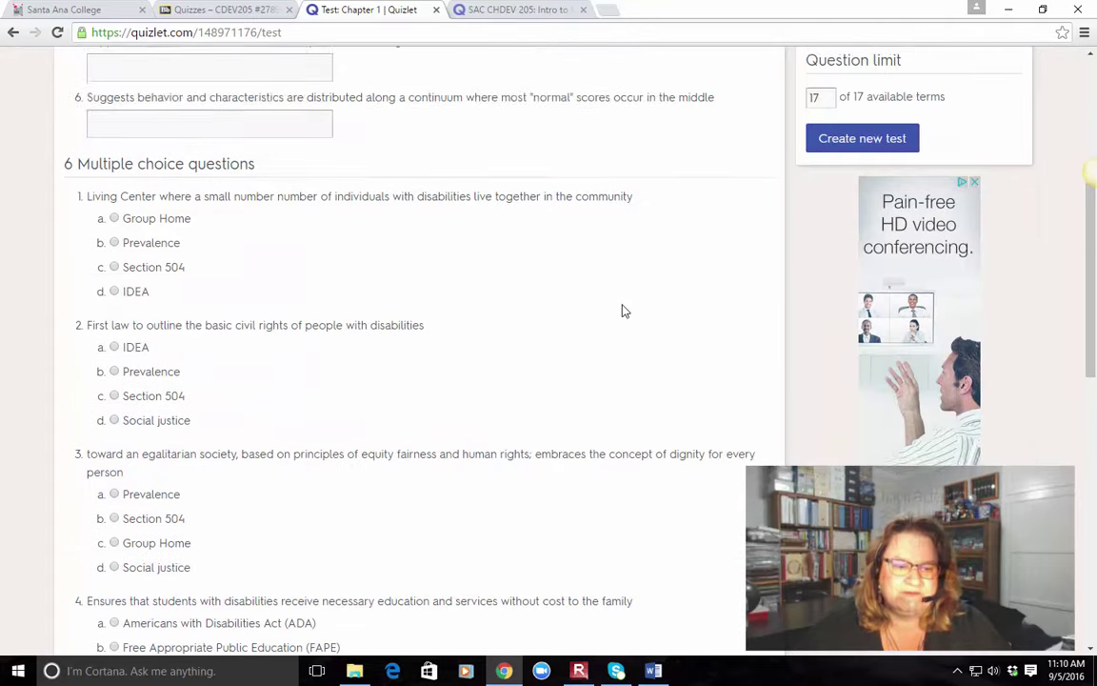
pyautogui.scroll(-8, 624, 311)
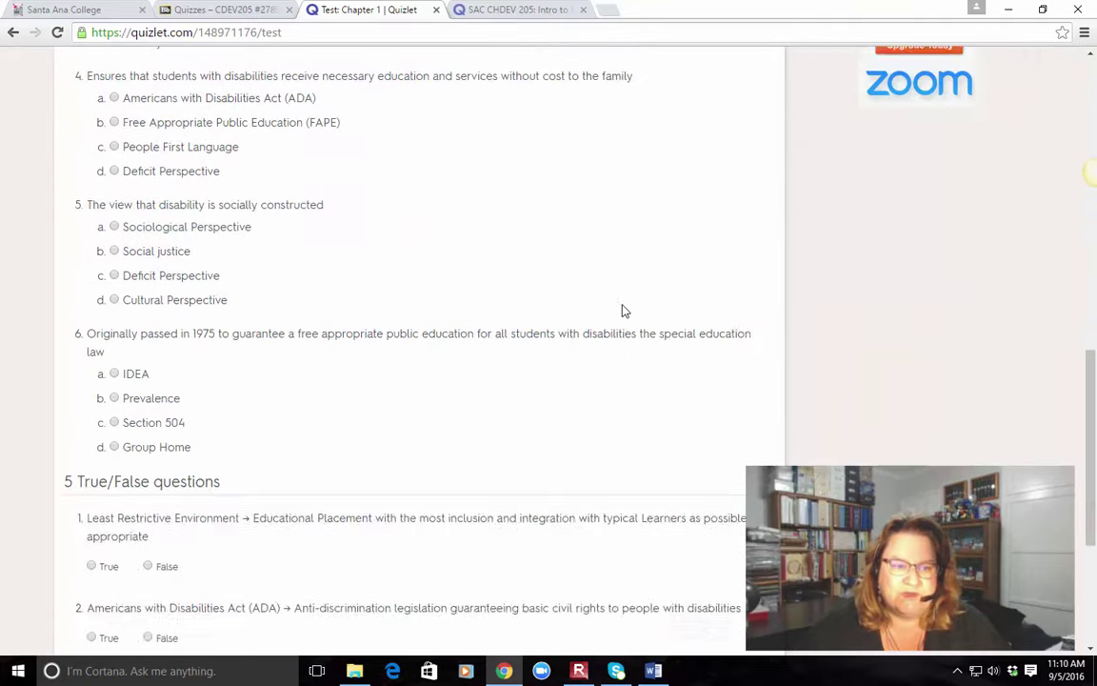
pyautogui.scroll(13, 624, 306)
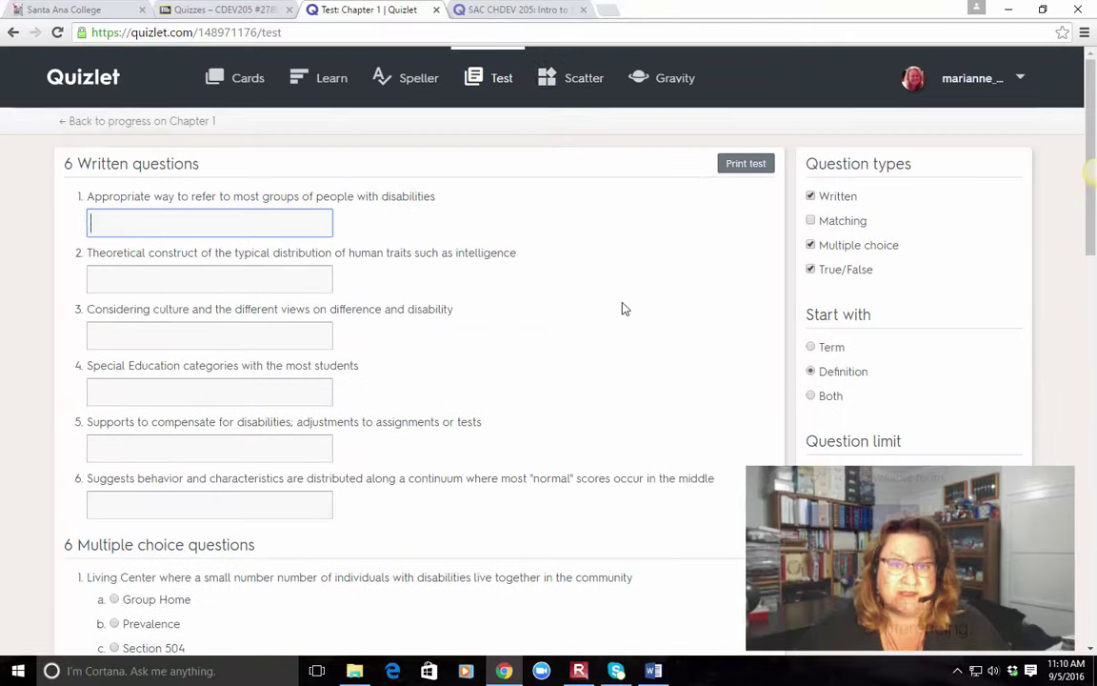
# - Start the Scatter game for Chapter 1 and match High Incidence Disabilities and Social justice with their definitions
pyautogui.click(584, 80)
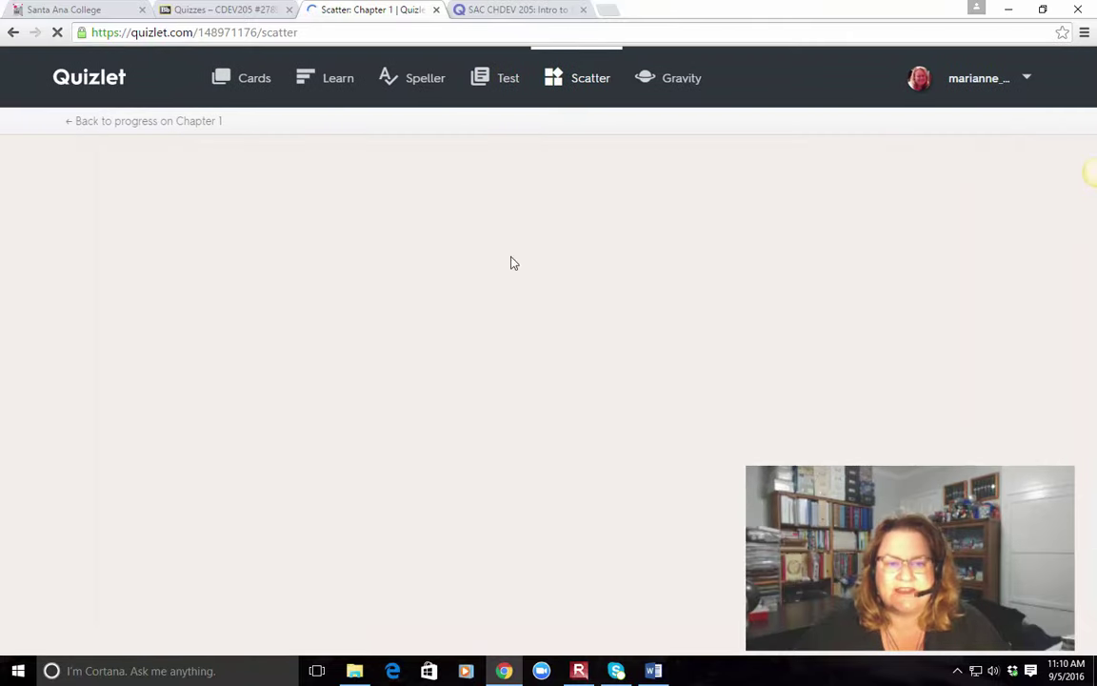
pyautogui.click(544, 397)
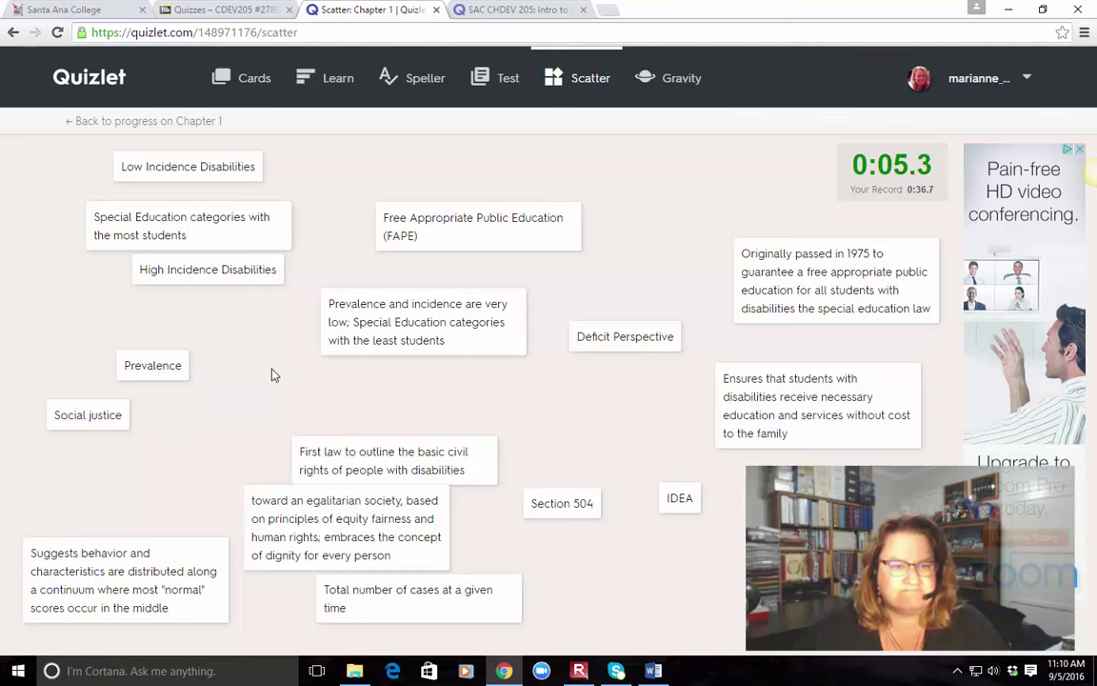
pyautogui.moveTo(201, 276); pyautogui.dragTo(190, 225)
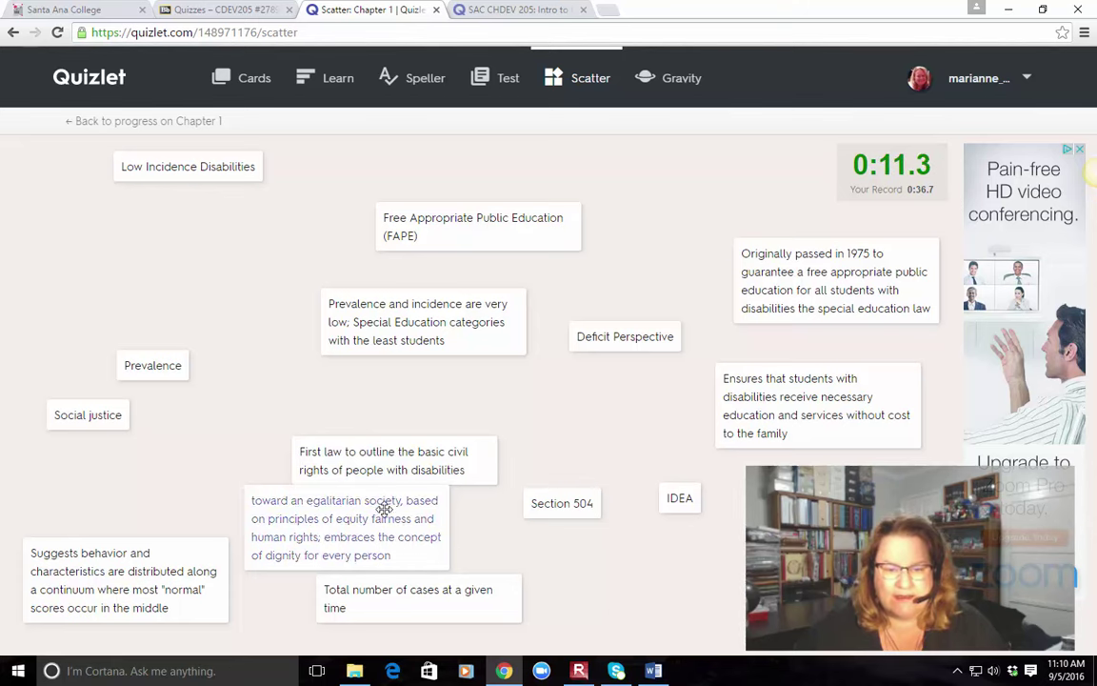
pyautogui.moveTo(111, 418); pyautogui.dragTo(309, 531)
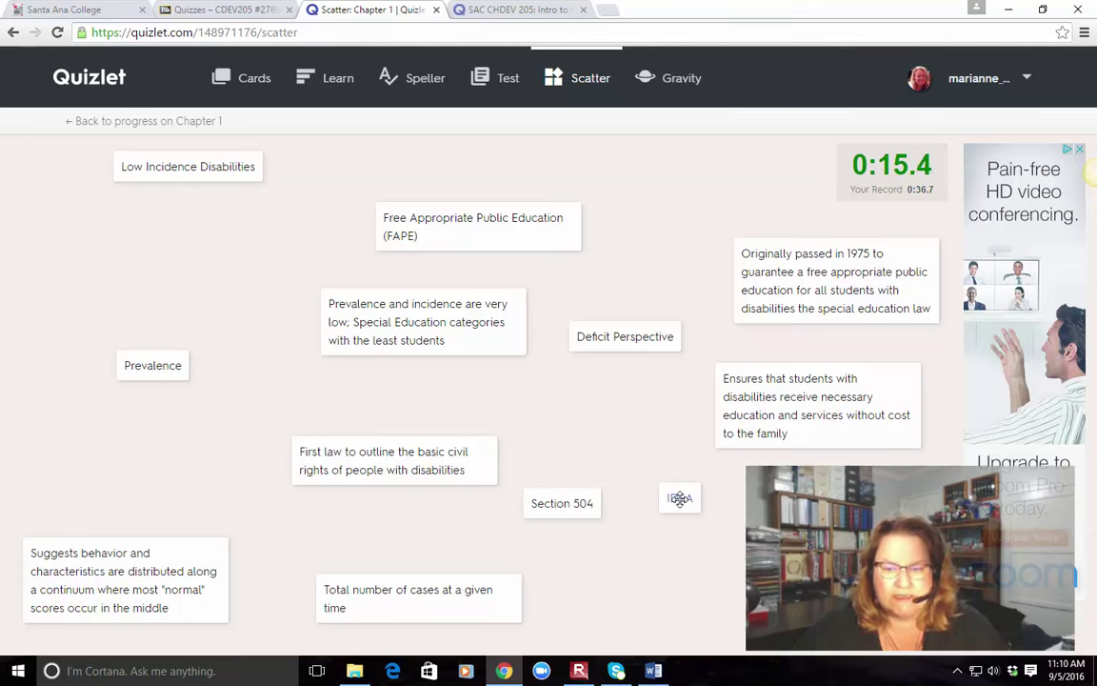
# - Try IDEA on the education-without-cost definition, and match Section 504 with the first law outlining basic civil rights of people with disabilities
pyautogui.moveTo(681, 496); pyautogui.dragTo(772, 409)
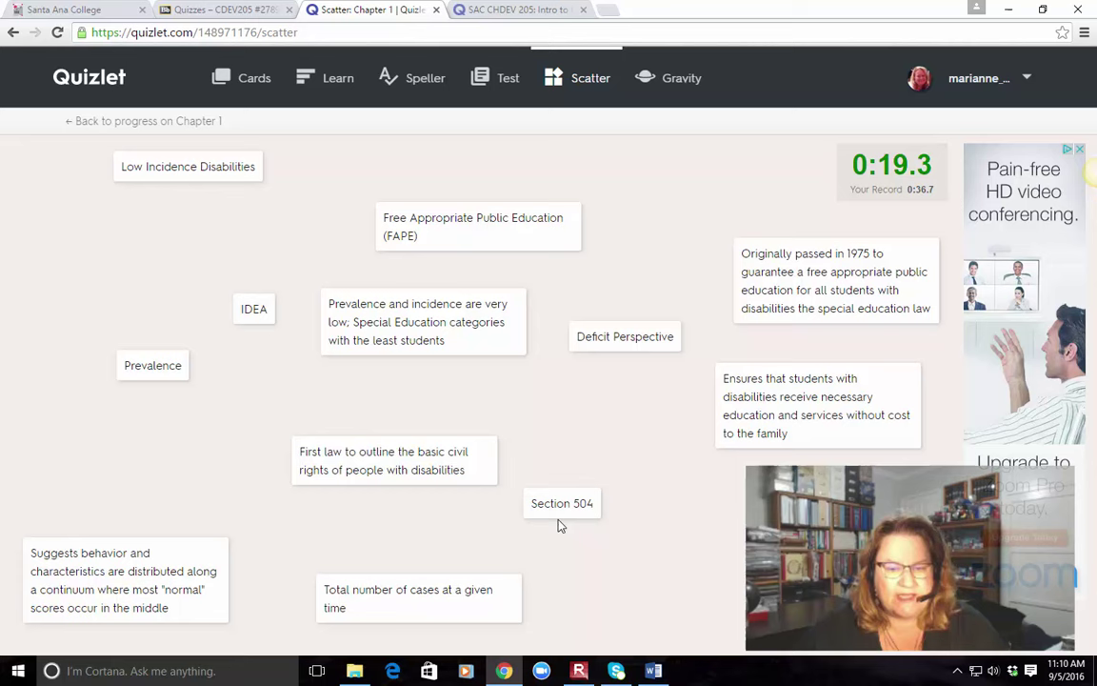
pyautogui.moveTo(561, 504); pyautogui.dragTo(812, 288)
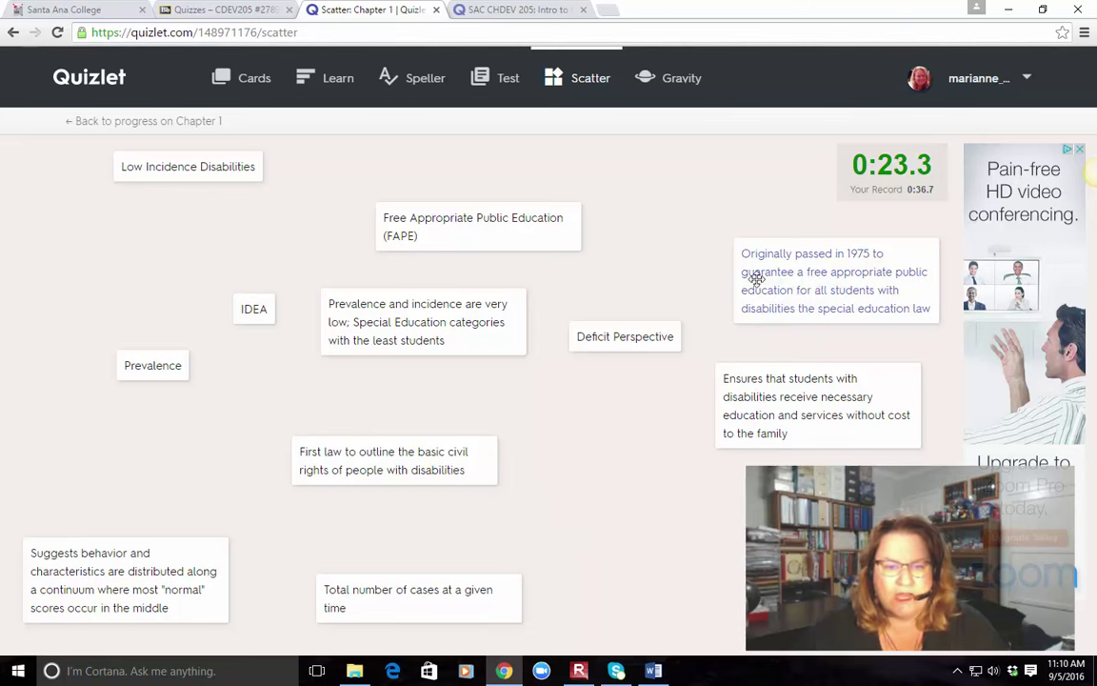
pyautogui.moveTo(210, 500); pyautogui.dragTo(362, 469)
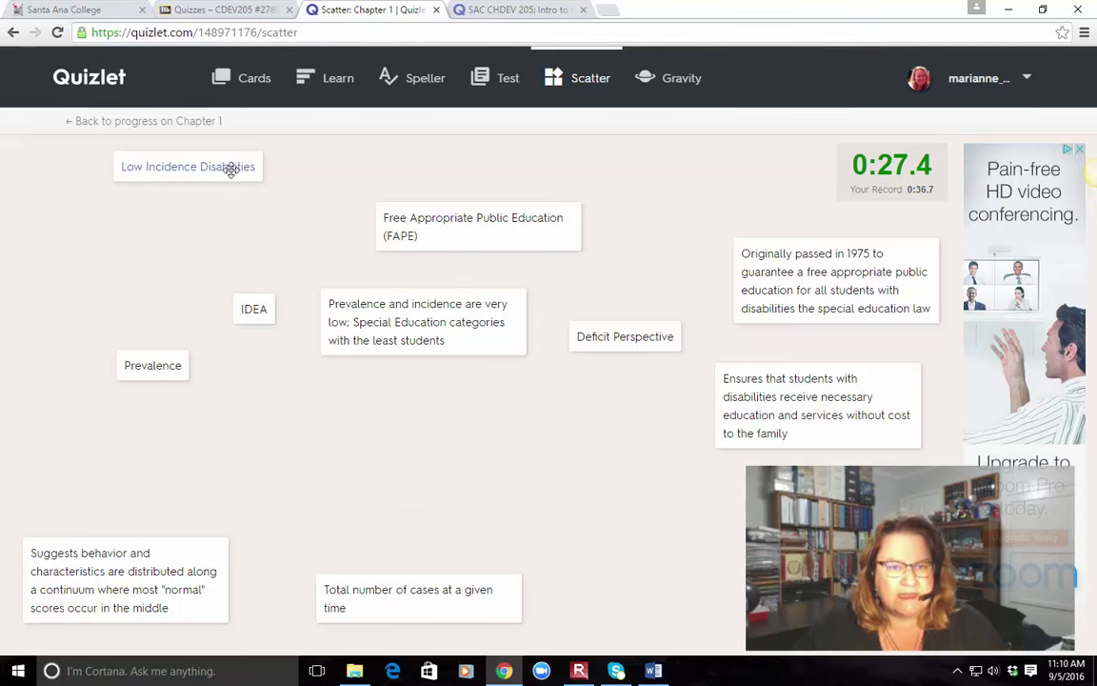
# - Match Prevalence with the total number of cases and Low Incidence Disabilities with the categories with the least students
pyautogui.moveTo(231, 169); pyautogui.dragTo(514, 490)
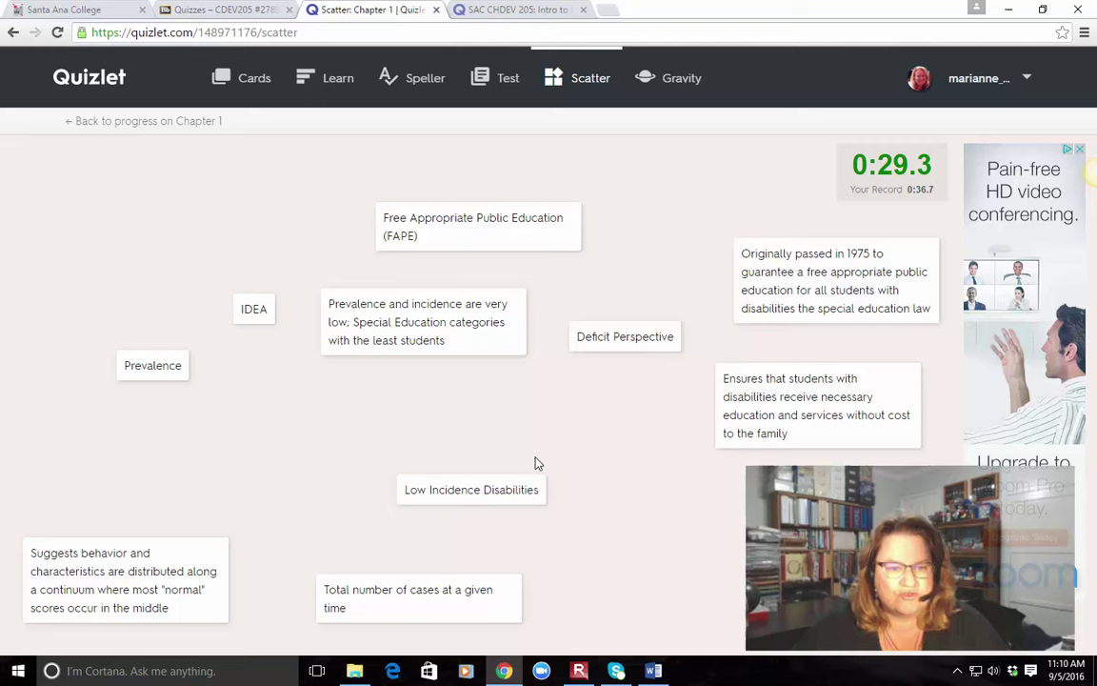
pyautogui.moveTo(154, 366); pyautogui.dragTo(413, 580)
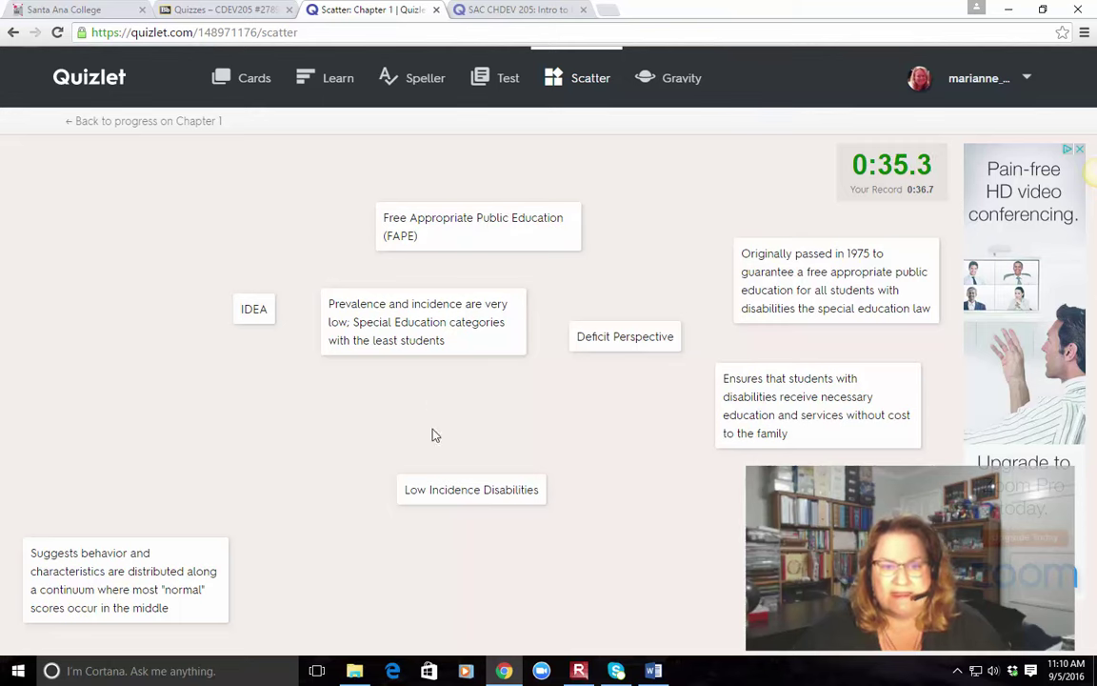
pyautogui.moveTo(441, 489); pyautogui.dragTo(368, 312)
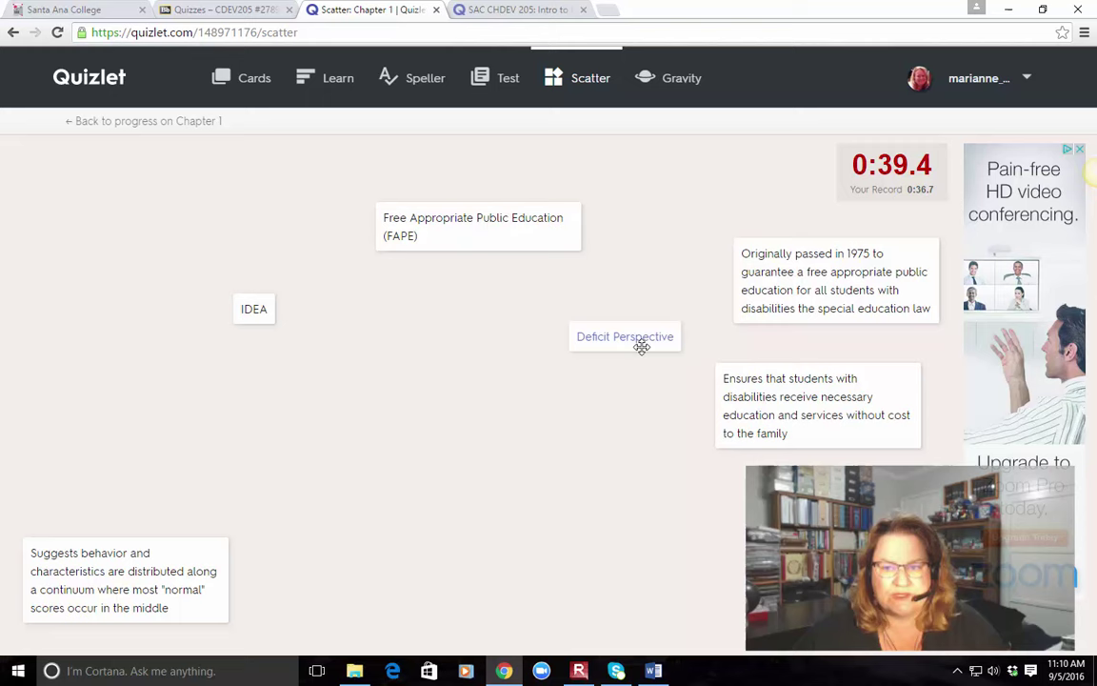
# - Match the remaining Scatter terms Deficit Perspective, IDEA and Free Appropriate Public Education (FAPE) with their definitions
pyautogui.moveTo(641, 346); pyautogui.dragTo(139, 590)
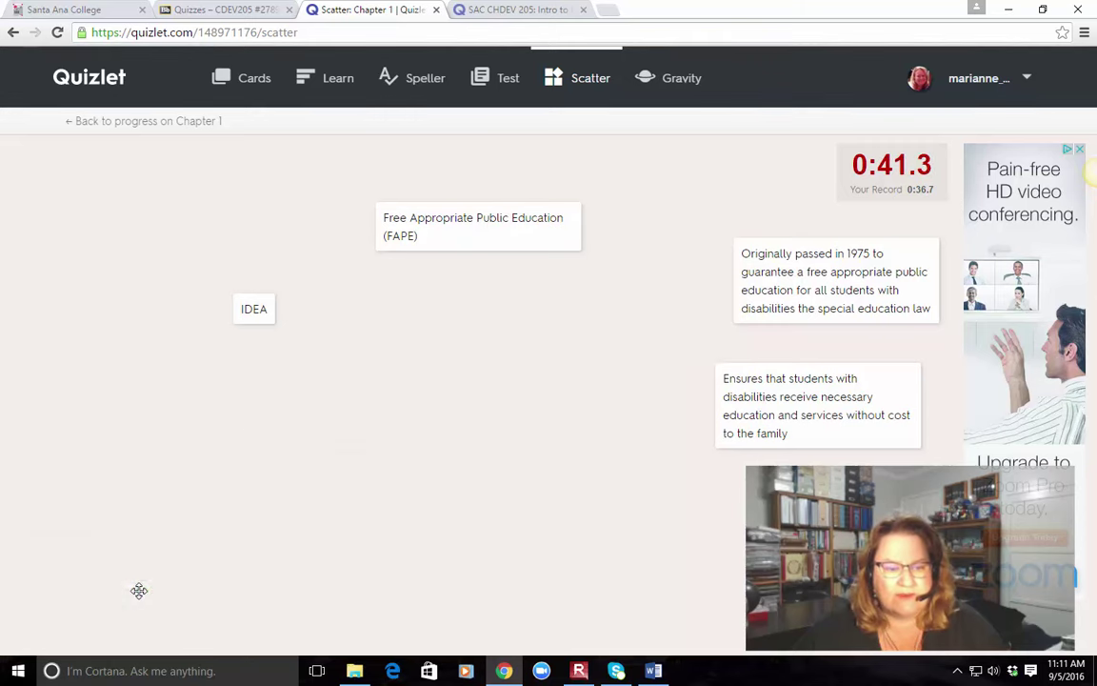
pyautogui.moveTo(251, 317); pyautogui.dragTo(860, 304)
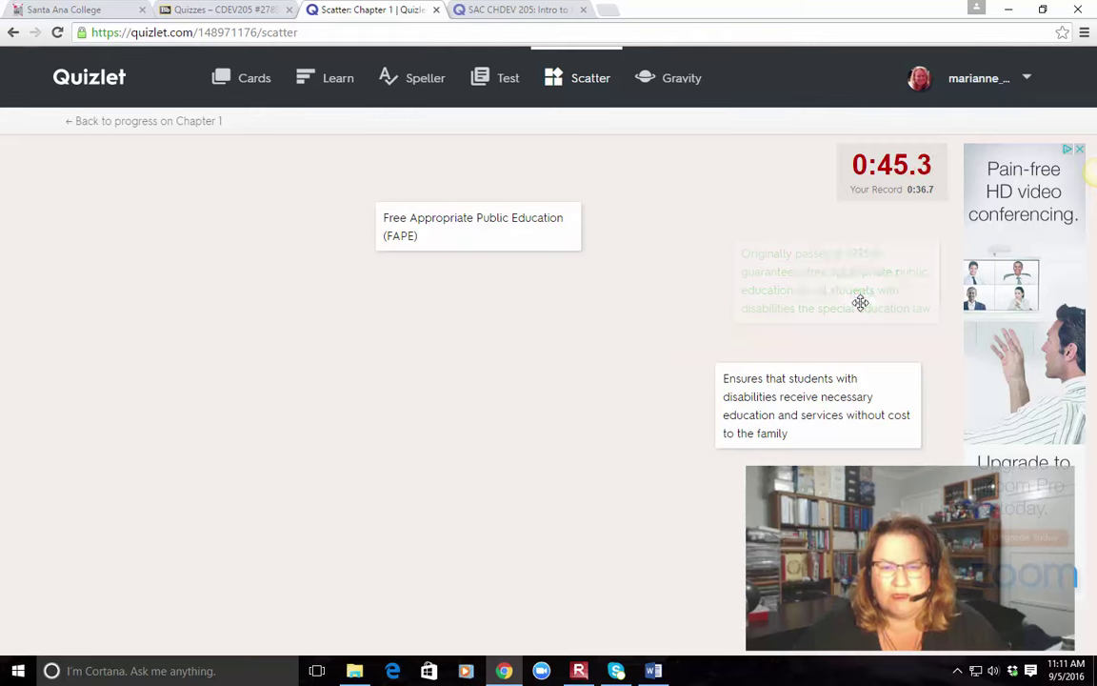
pyautogui.moveTo(473, 233); pyautogui.dragTo(811, 407)
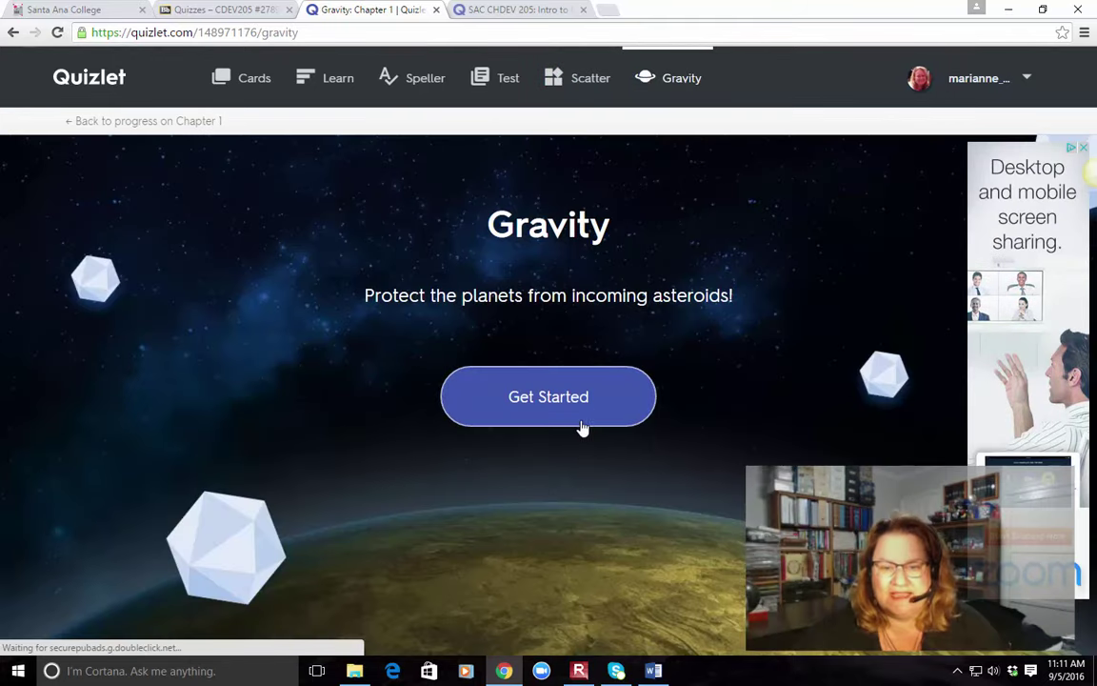
# - Start a Gravity game for Chapter 1 on Easy difficulty, starting with definitions
pyautogui.click(572, 404)
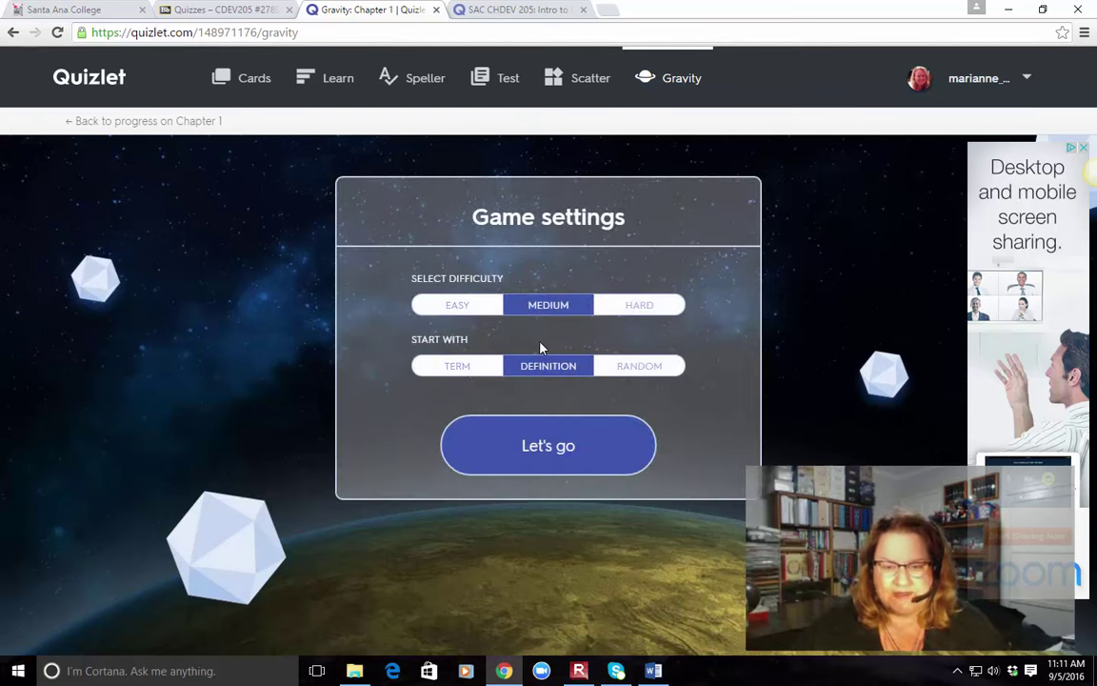
pyautogui.click(466, 307)
pyautogui.click(512, 436)
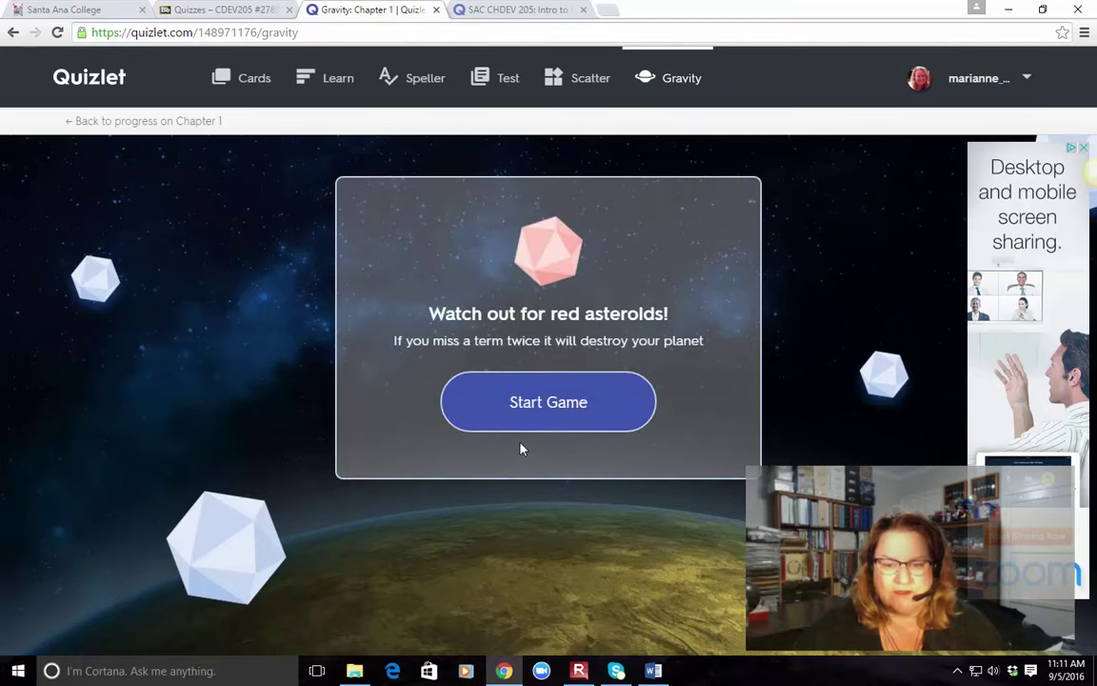
pyautogui.click(531, 419)
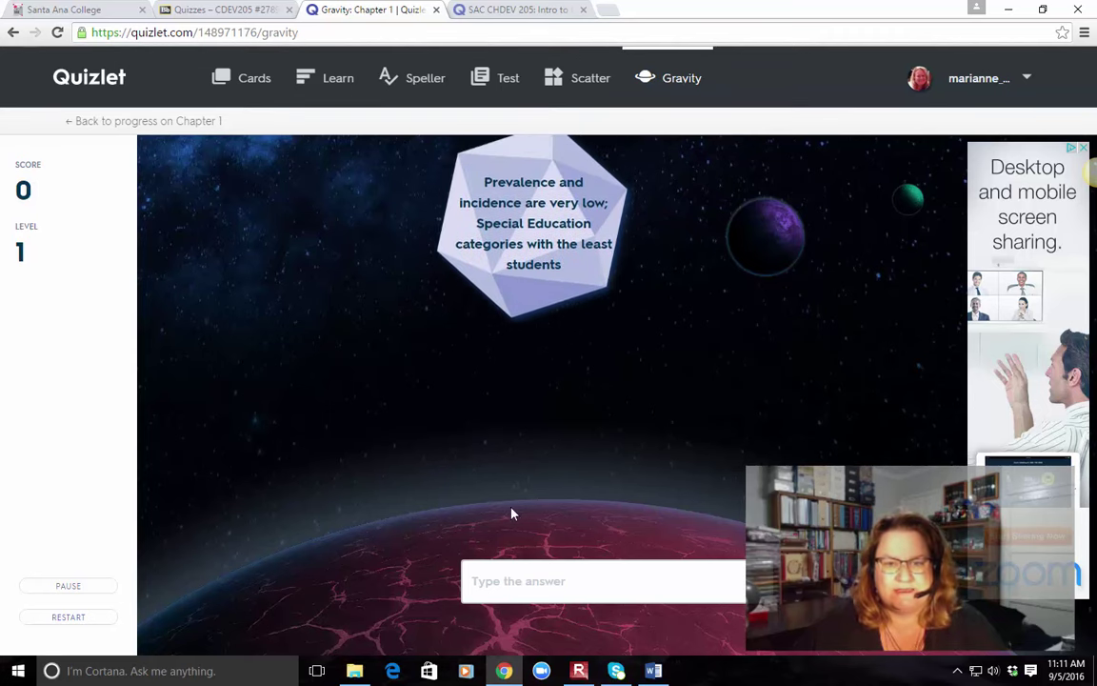
# - Answer the Gravity asteroid about categories with the least students with "low incidence disabilities", and return to the Chapter 1 set page
pyautogui.write('l')
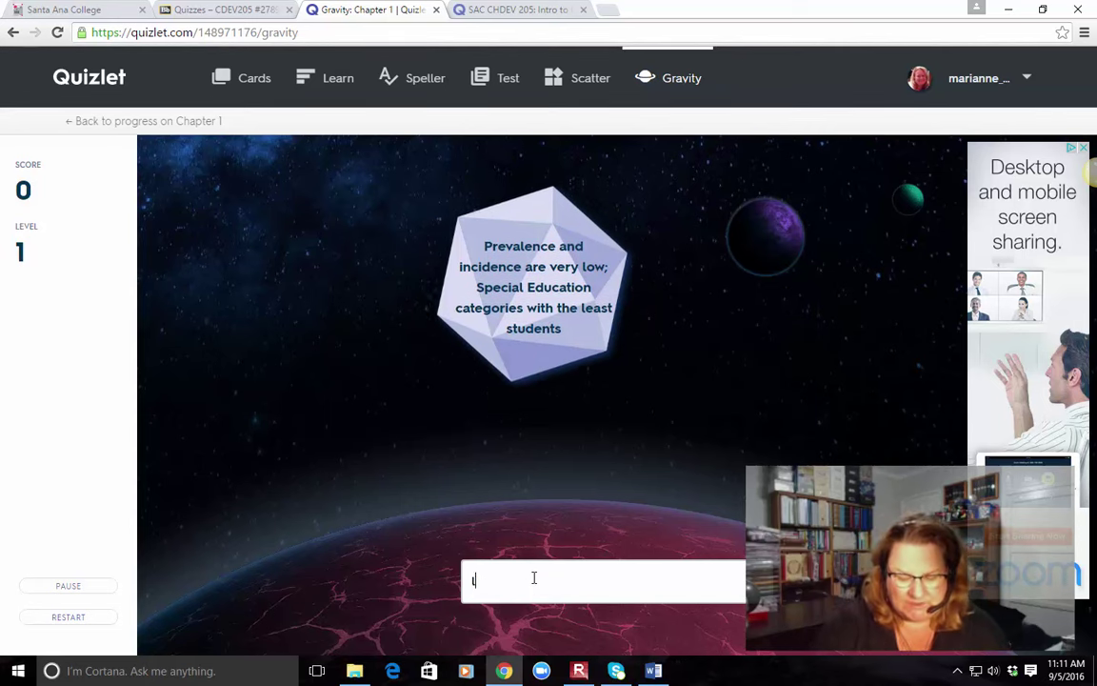
pyautogui.write('ow inci')
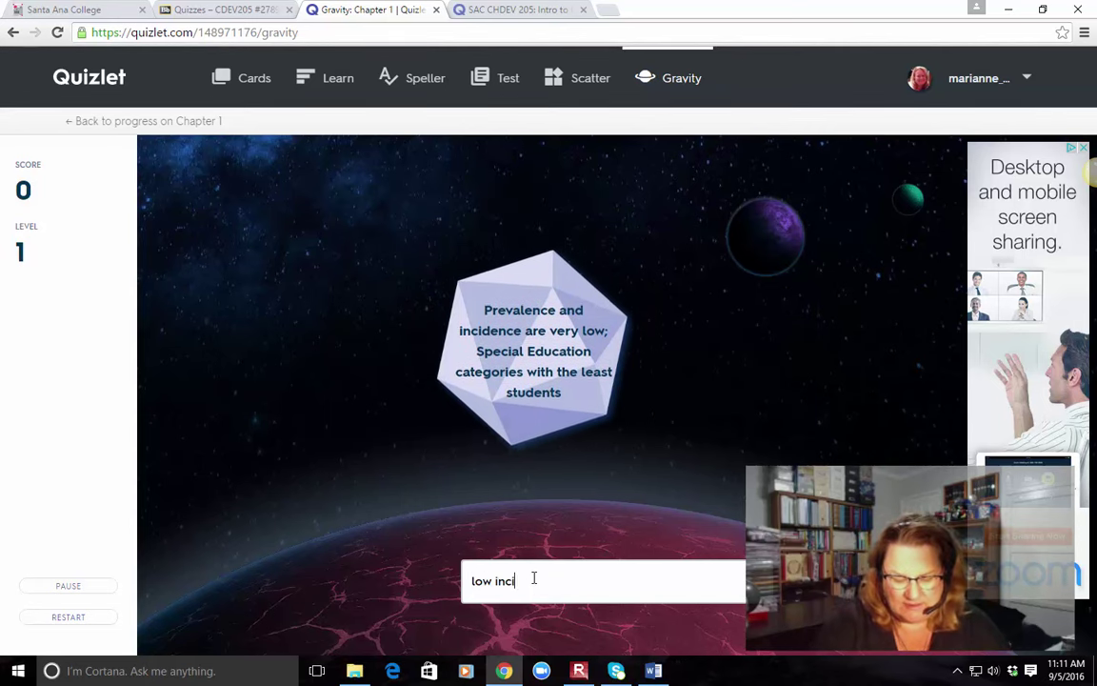
pyautogui.write('dence disab')
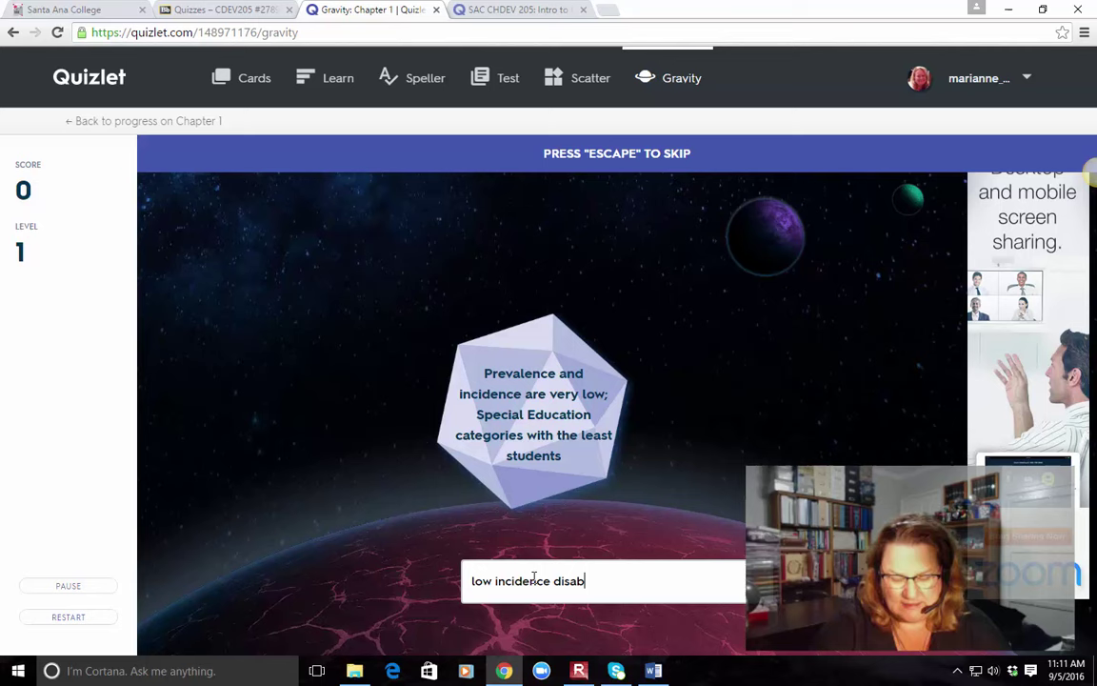
pyautogui.write('ilities')
pyautogui.press('Return')
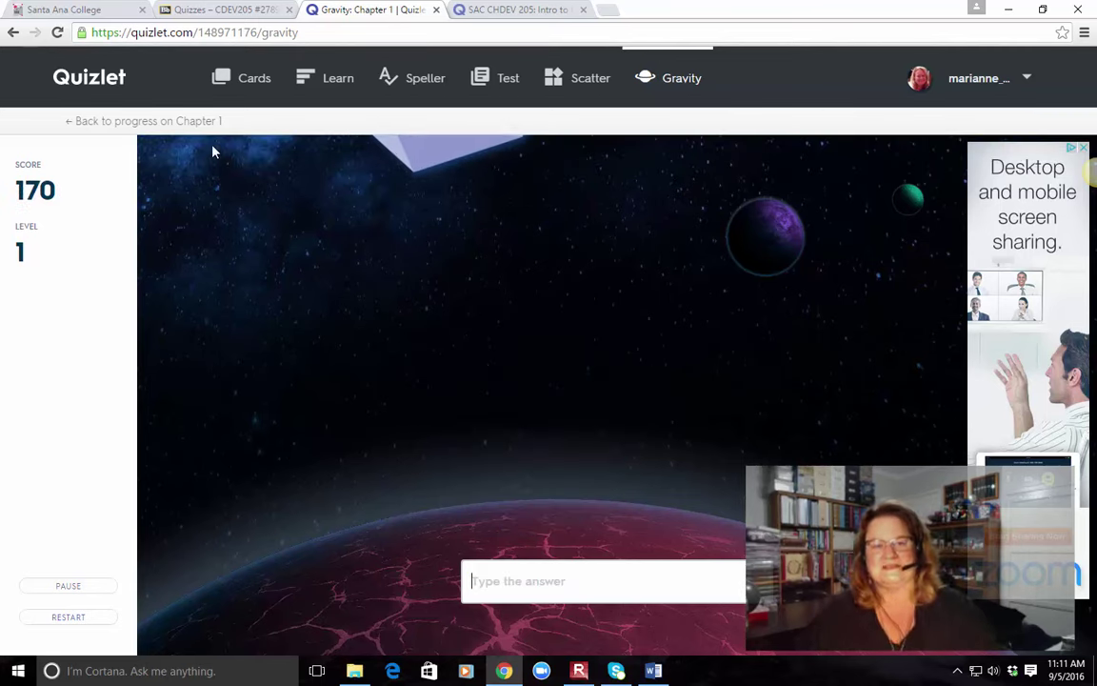
pyautogui.click(105, 122)
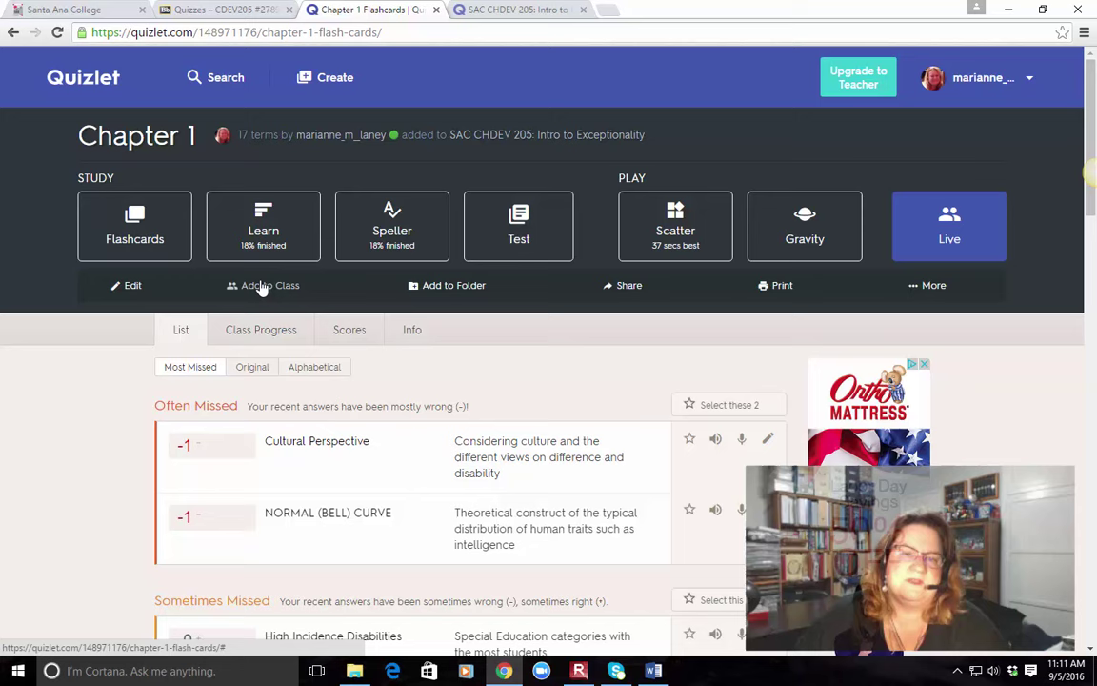
pyautogui.click(579, 671)
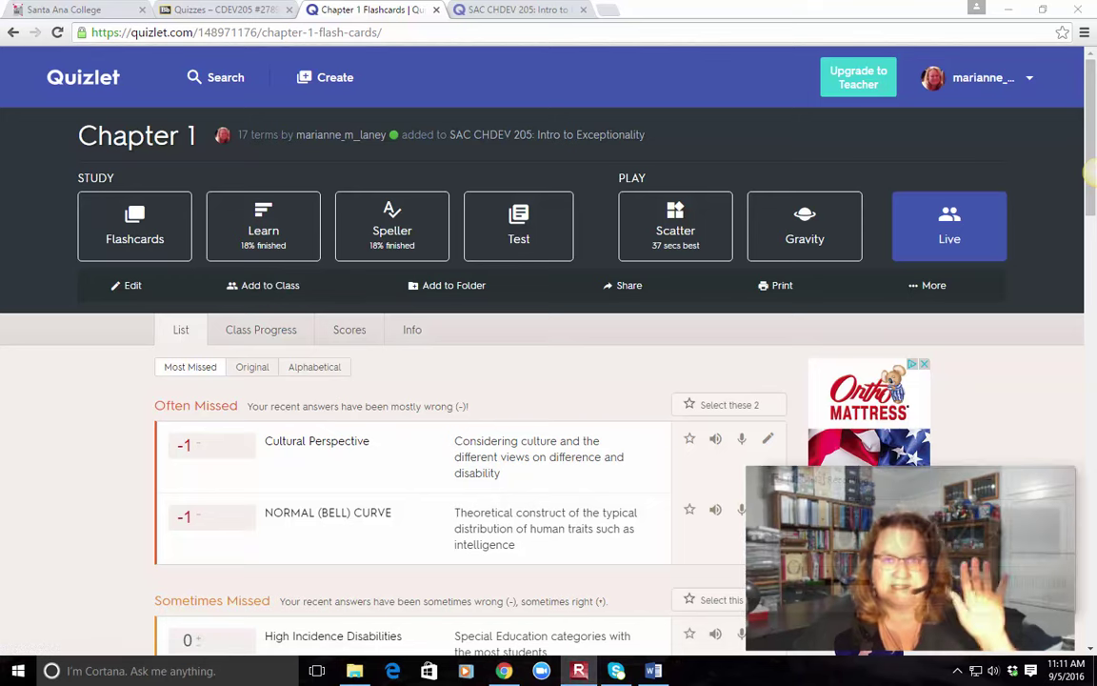